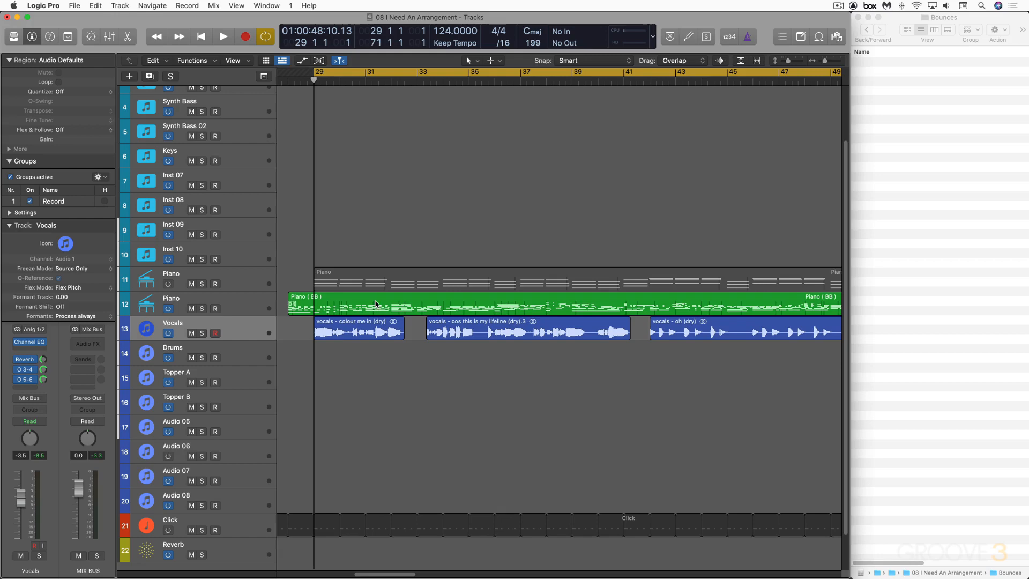
Audition the song, then select all regions on the Vocals track and solo it.
key(space)
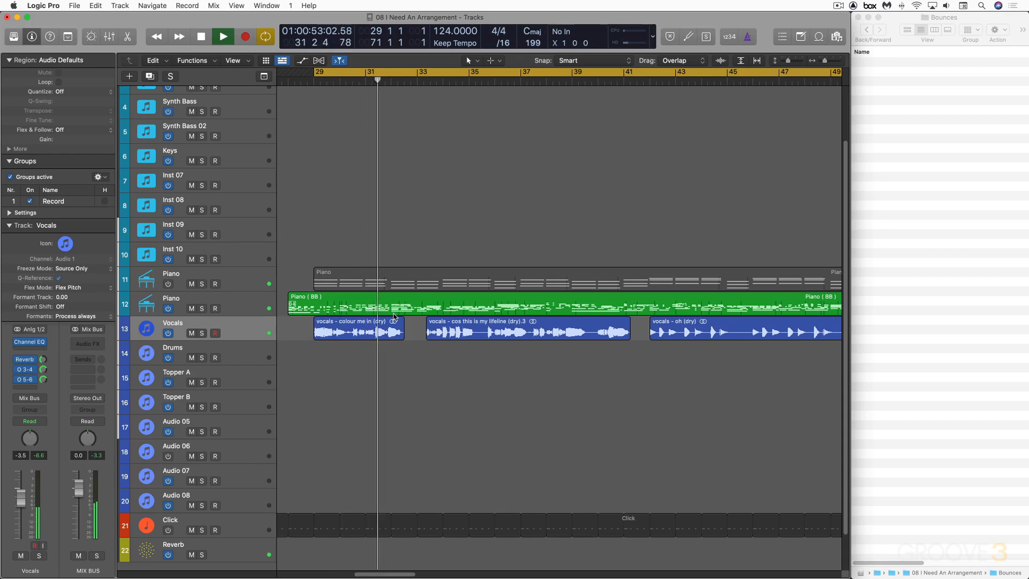
key(space)
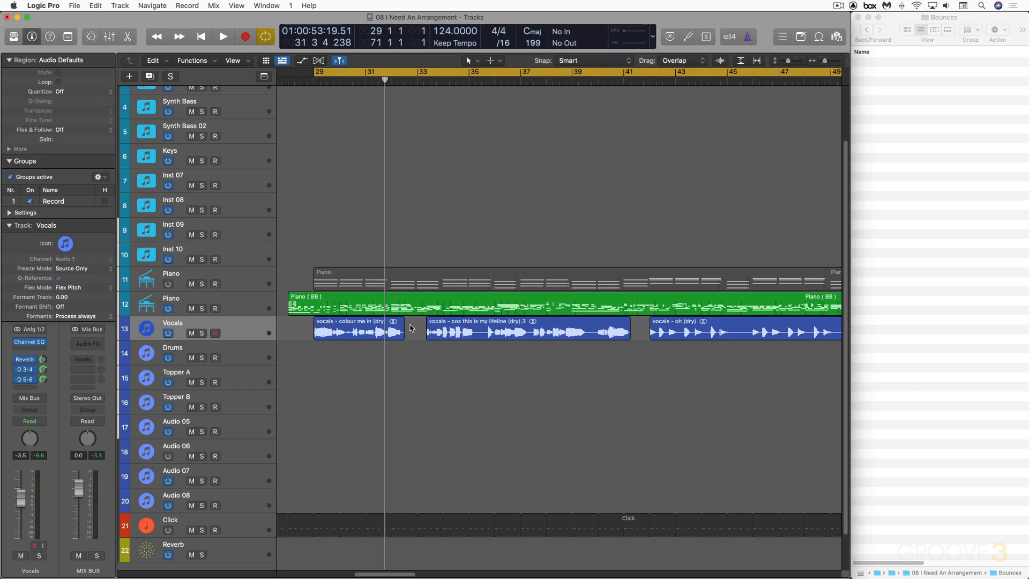
click(256, 329)
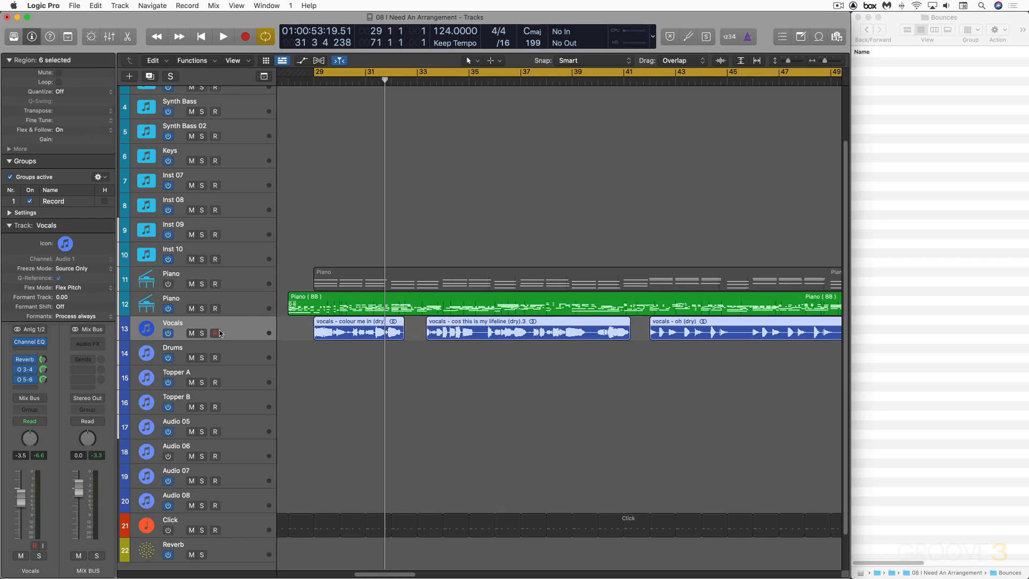
click(202, 334)
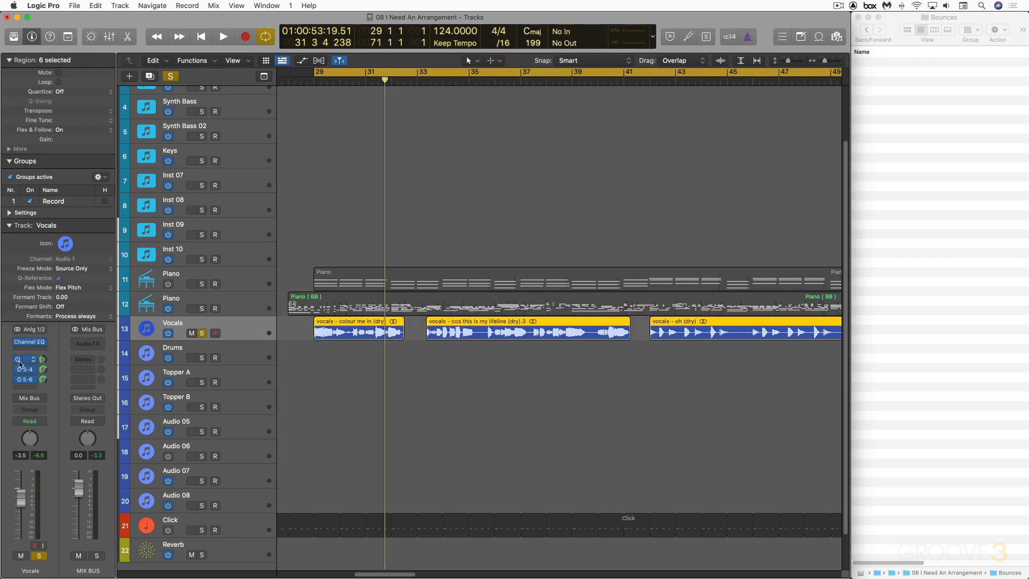
key(space)
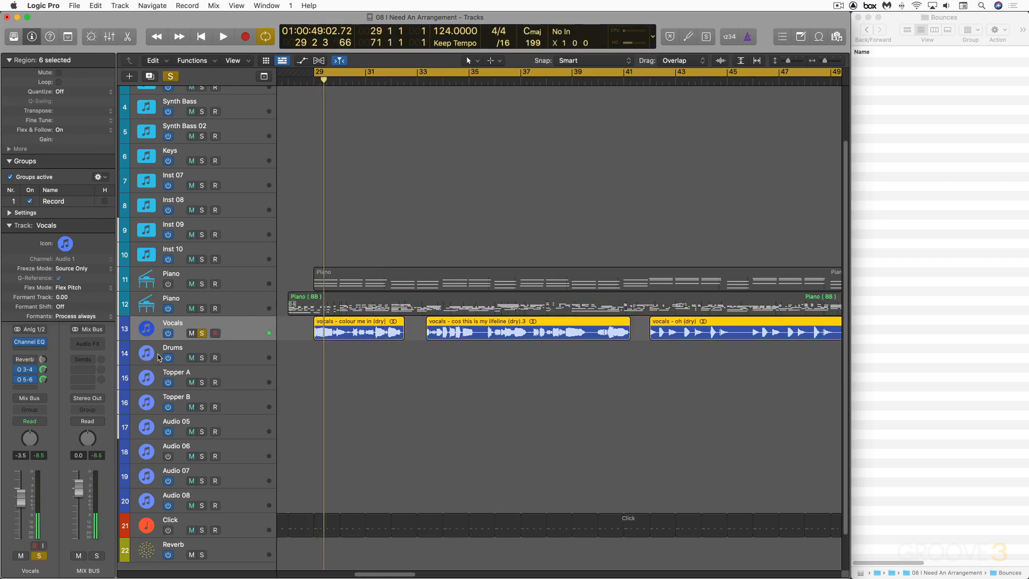
Bounce the soloed vocal offline as a PCM Wave file named '08 I Need An Arrangement - guide vocal' into Bounces.
key(super+b)
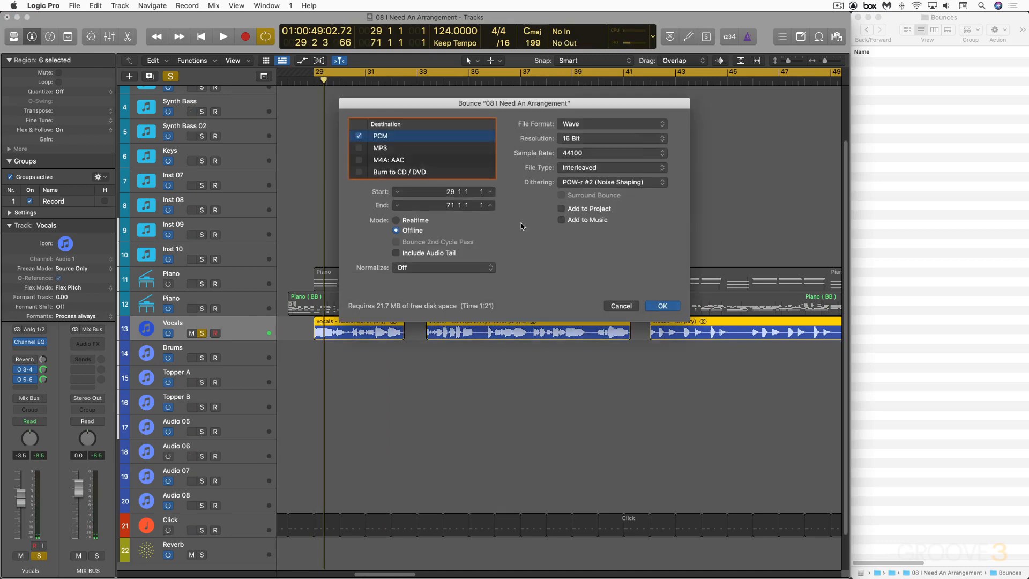
key(Return)
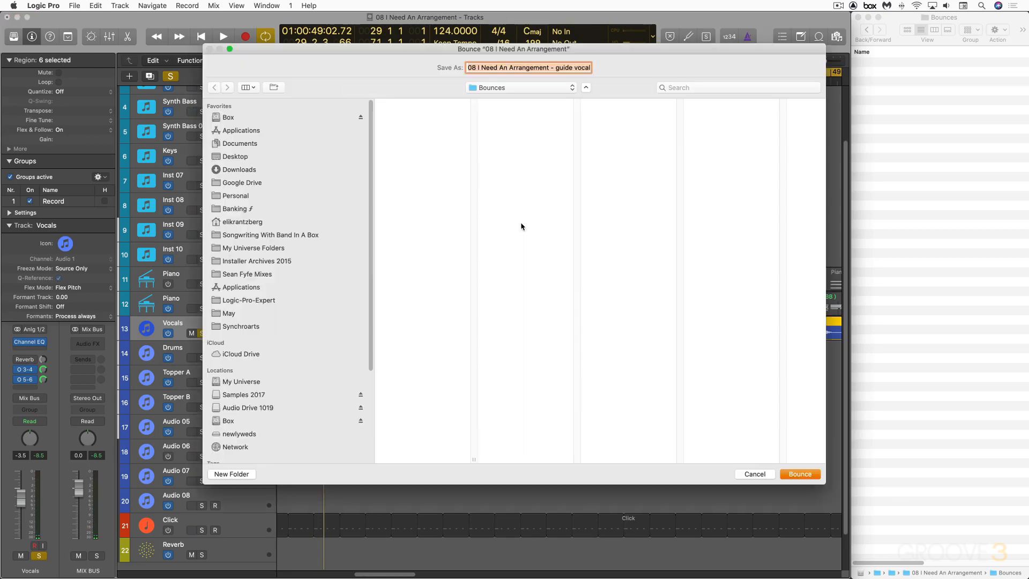
key(Return)
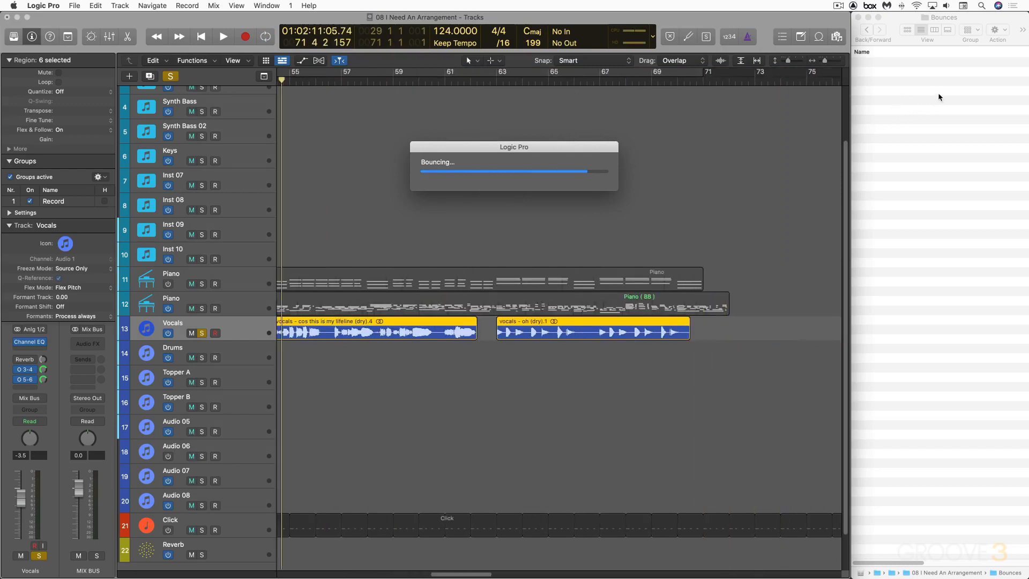
Switch to Band-in-a-Box.
click(906, 71)
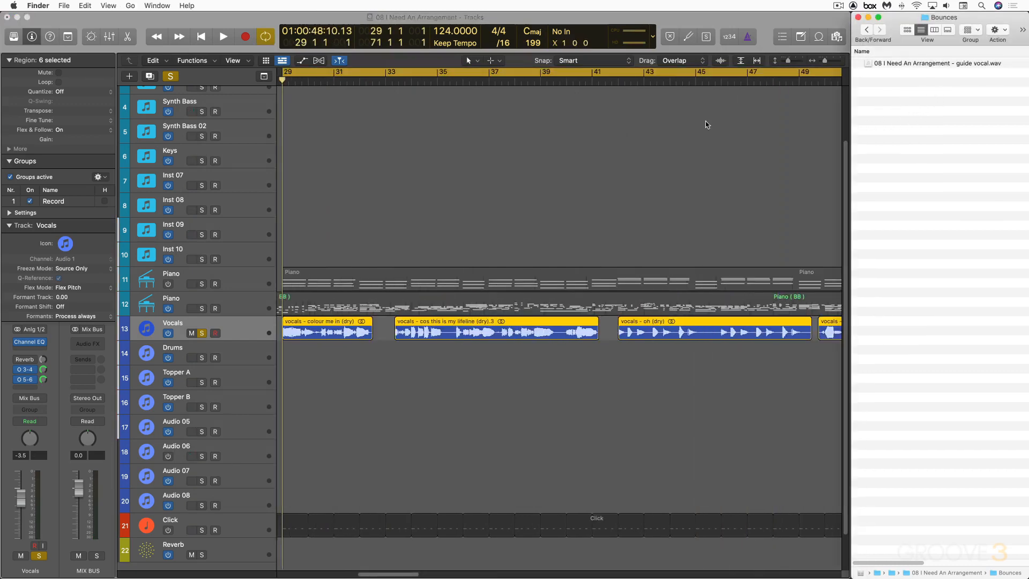
mouse_move(215, 567)
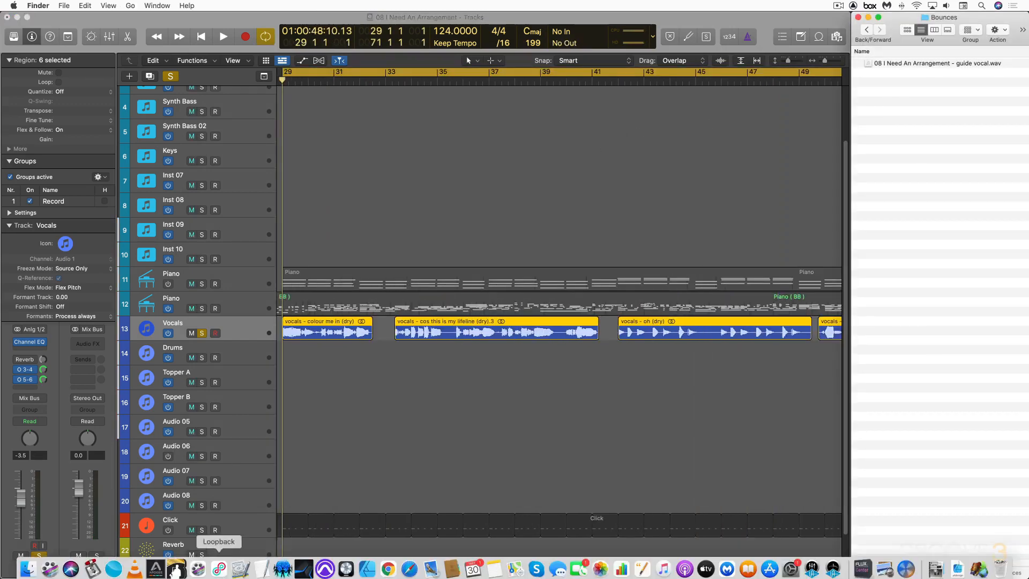
click(176, 565)
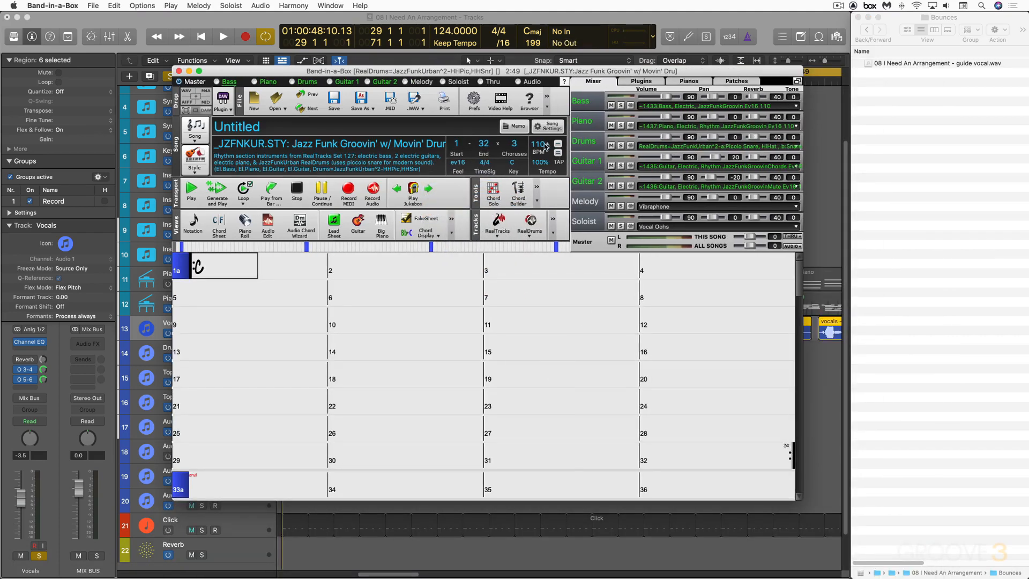
Set the song tempo to 124 BPM and the key signature to Fm without transposing.
click(545, 145)
text(12)
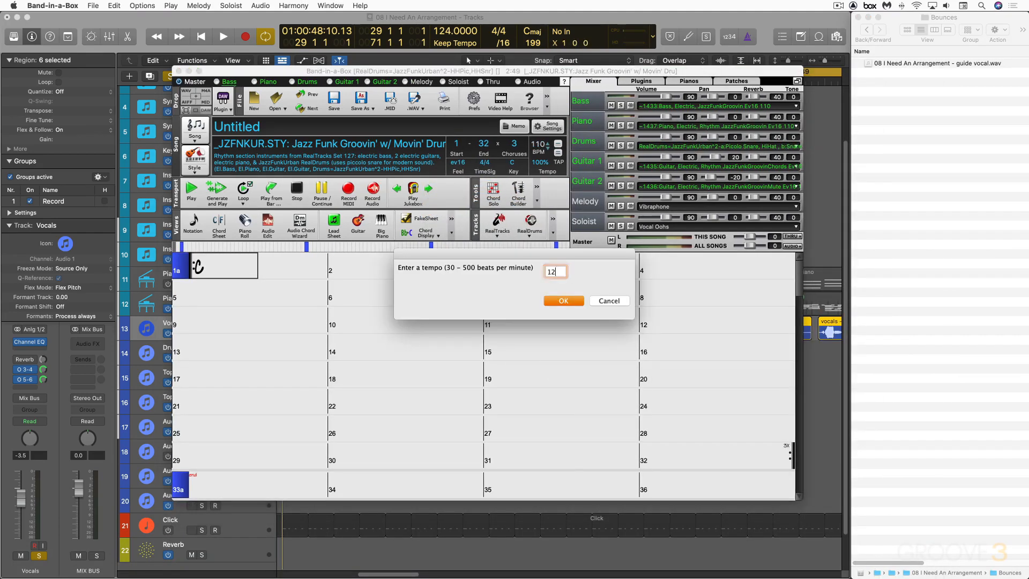
text(4)
key(Return)
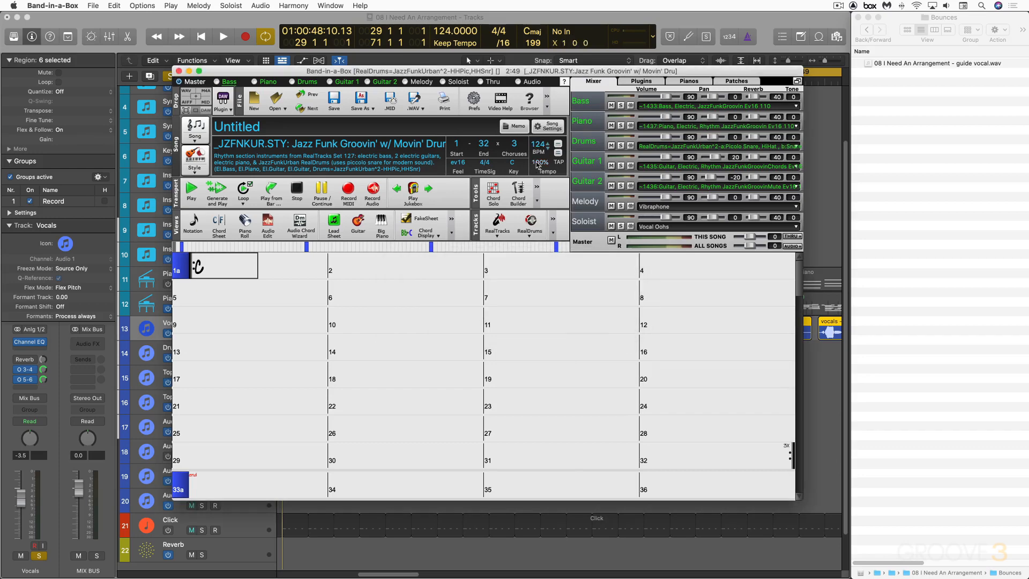
click(513, 162)
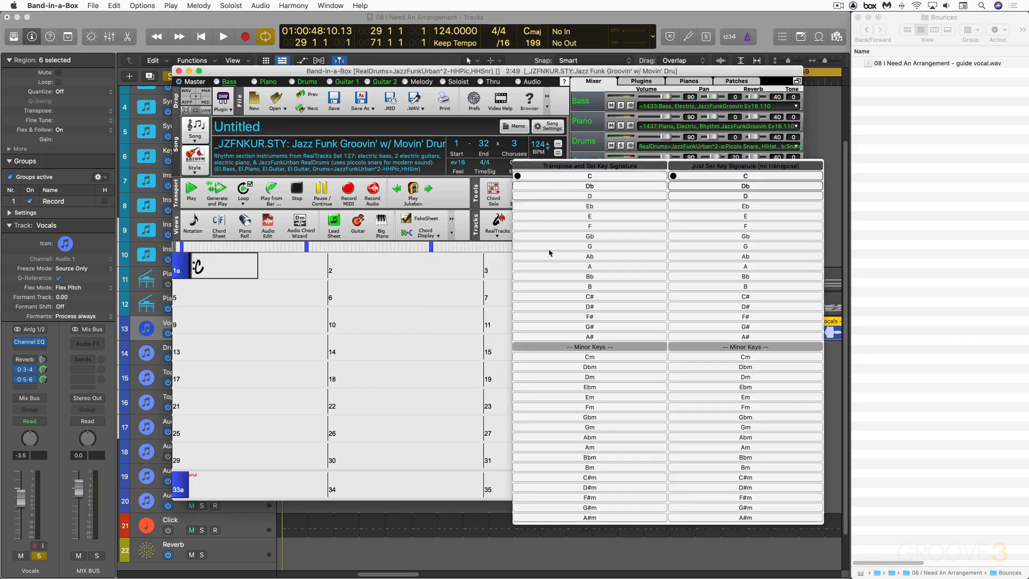
click(724, 407)
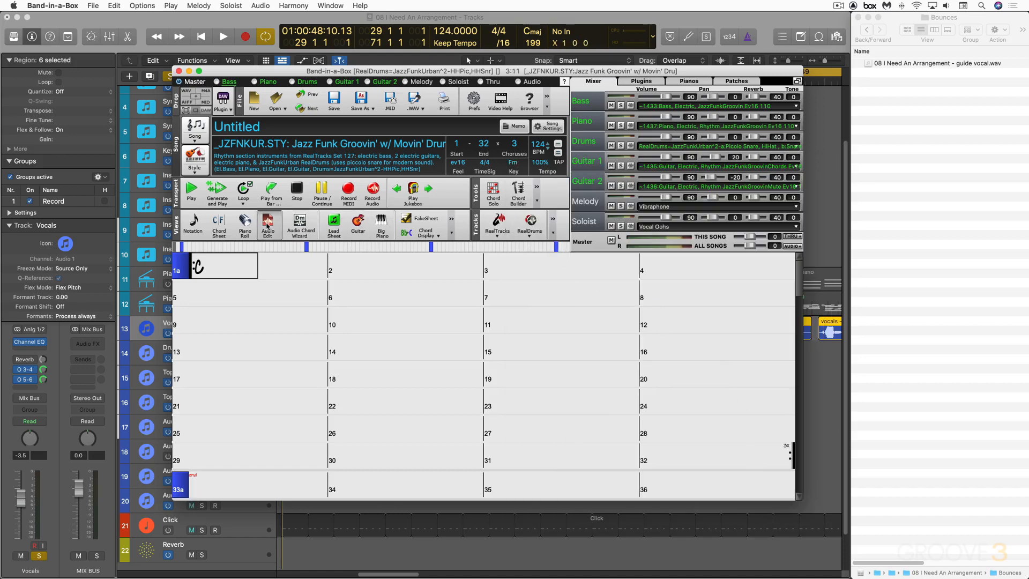
Open the audio editor and import the bounced guide vocal WAV into the song, adjusting its start time.
click(267, 226)
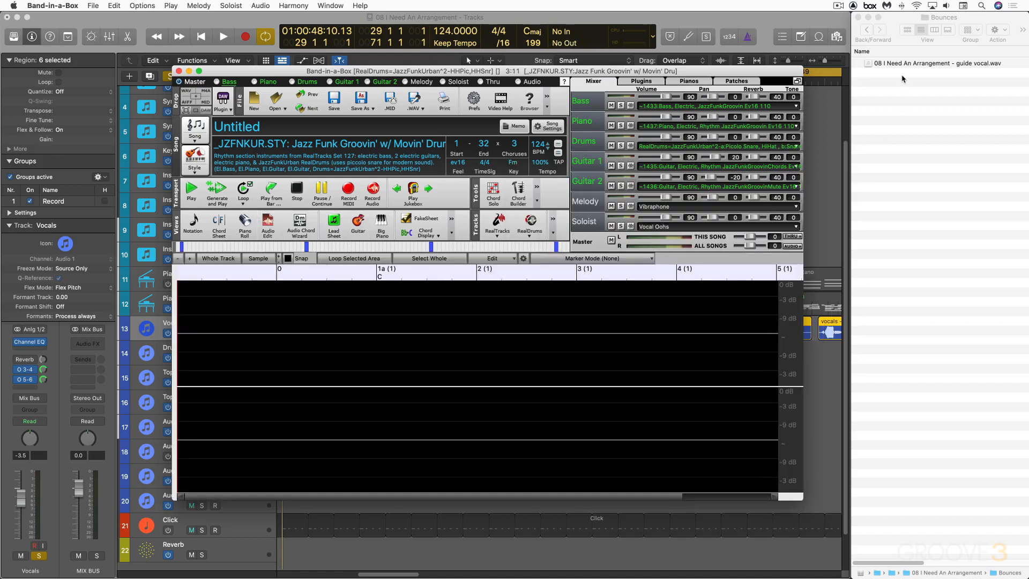
drag(904, 64, 487, 325)
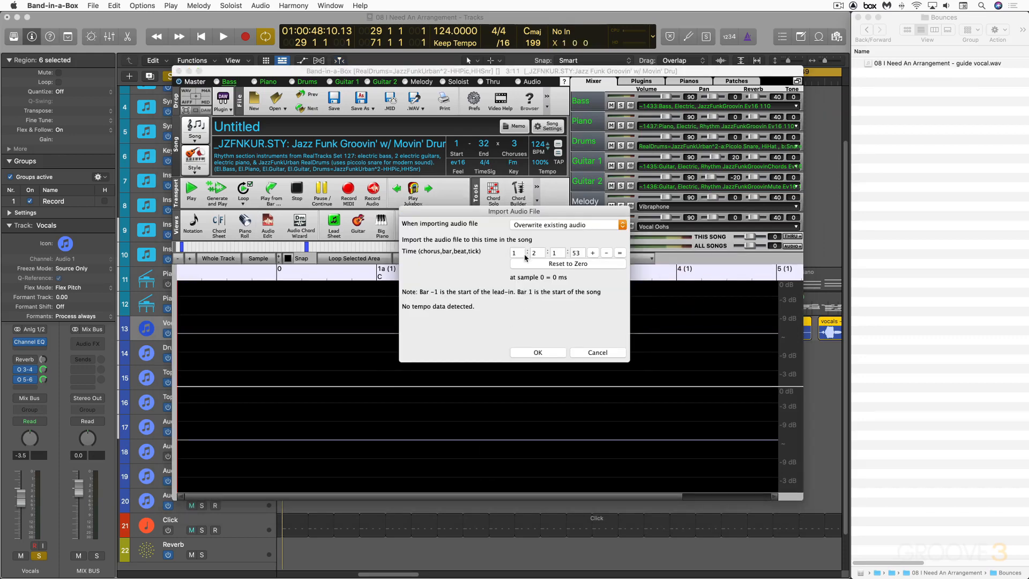
click(538, 253)
double_click(577, 252)
text(1)
click(542, 356)
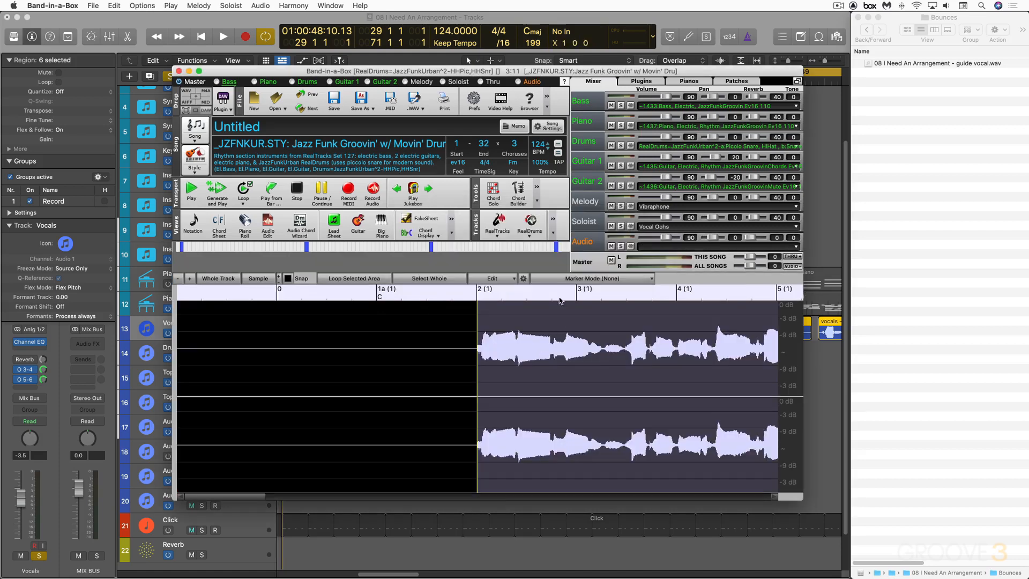
Set the song to one chorus ending at bar 60.
click(514, 146)
click(527, 161)
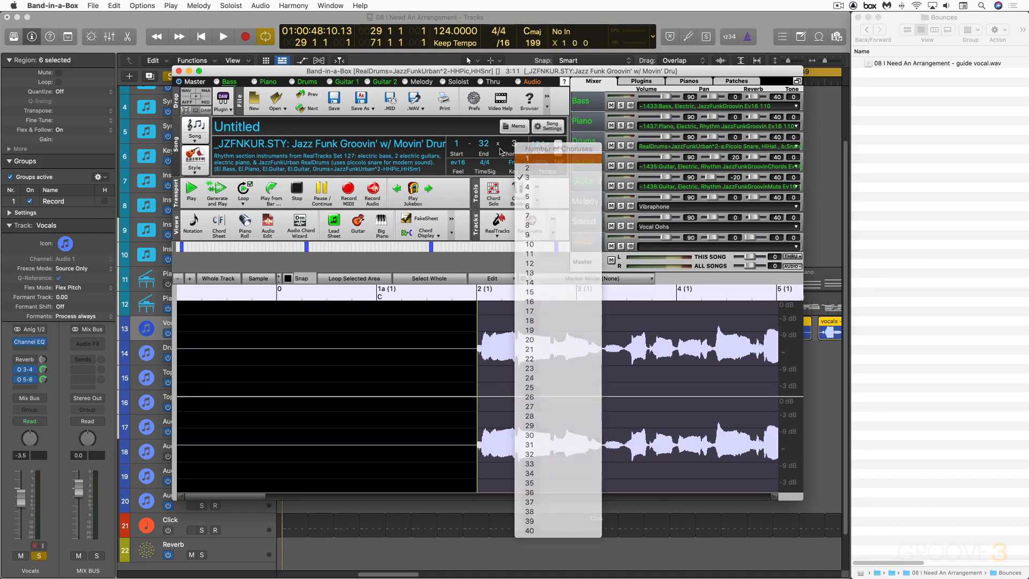
click(483, 145)
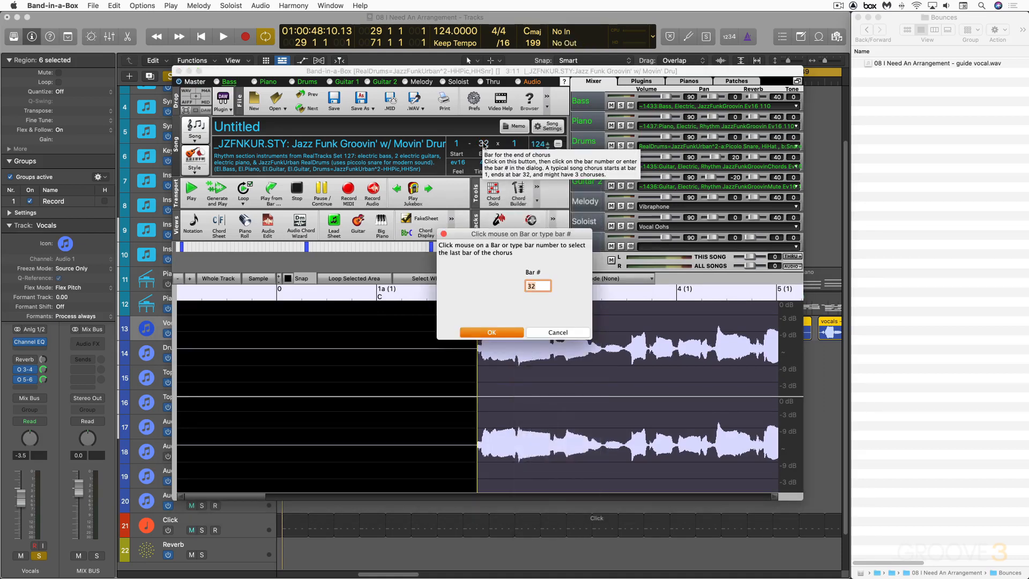
text(60)
key(Return)
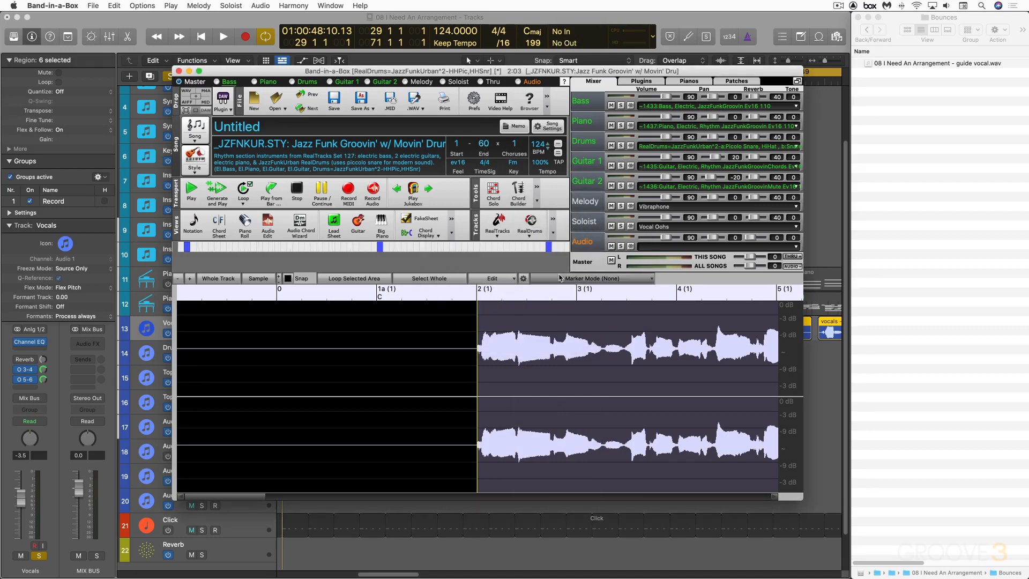
Analyze the vocal's chords with the Audio Chord Wizard, sending MIDI to the Soloist track and adding bar lines automatically.
click(560, 278)
click(572, 299)
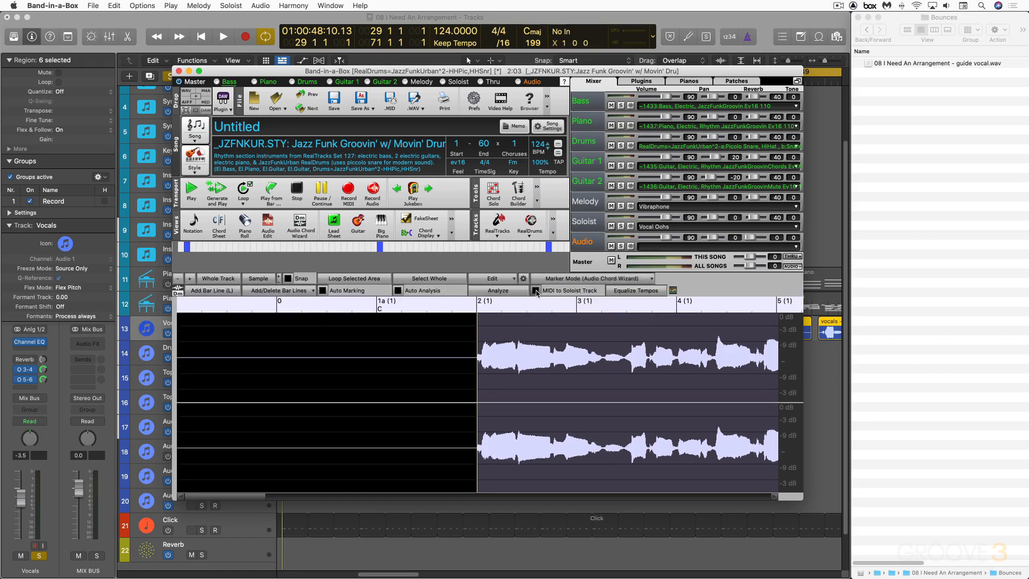
click(535, 290)
click(499, 292)
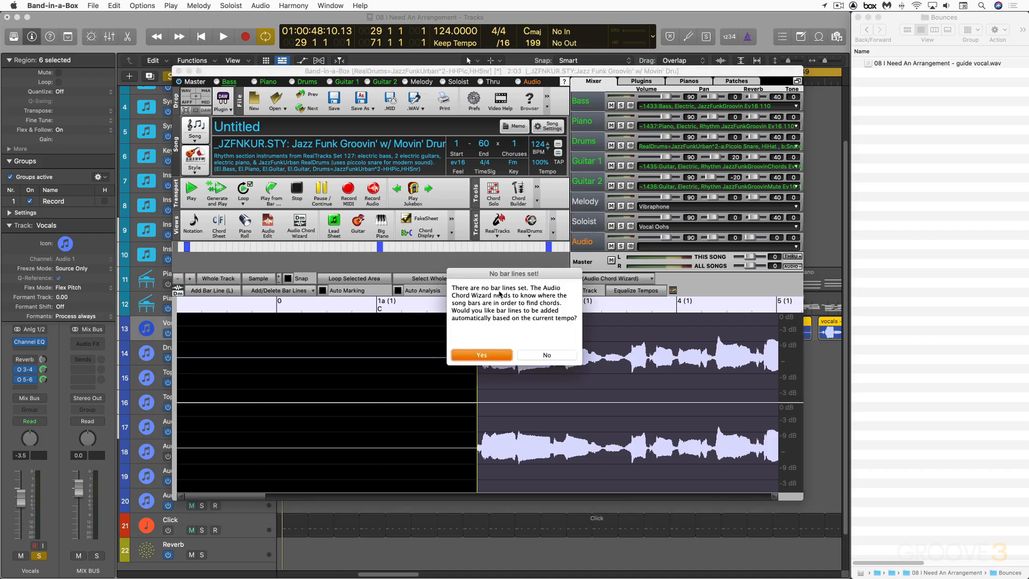
click(483, 356)
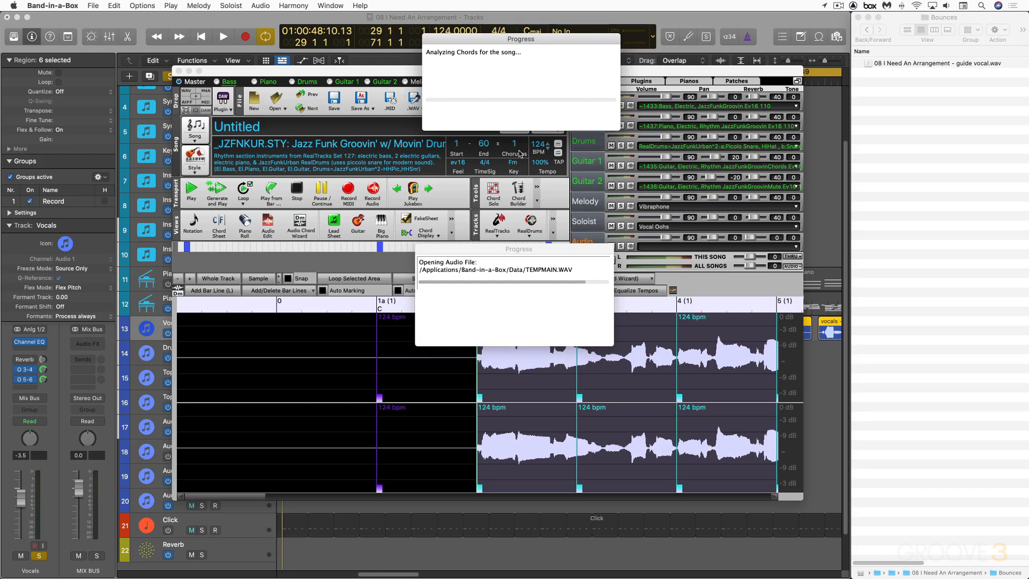
Open the chord sheet and enter Fm at bar 6.
click(218, 226)
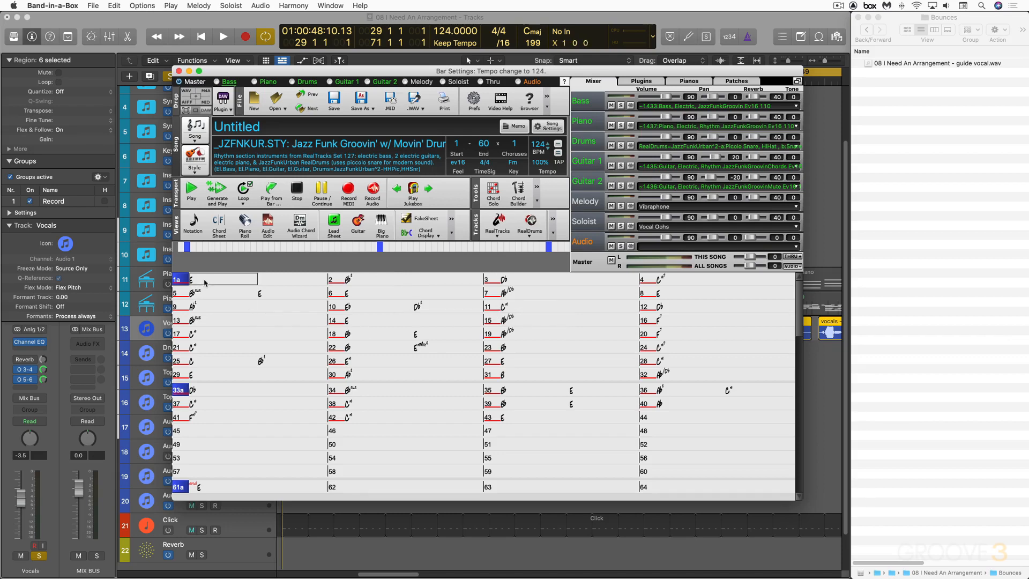
key(Right)
key(Right)
key(Right)
key(Right)
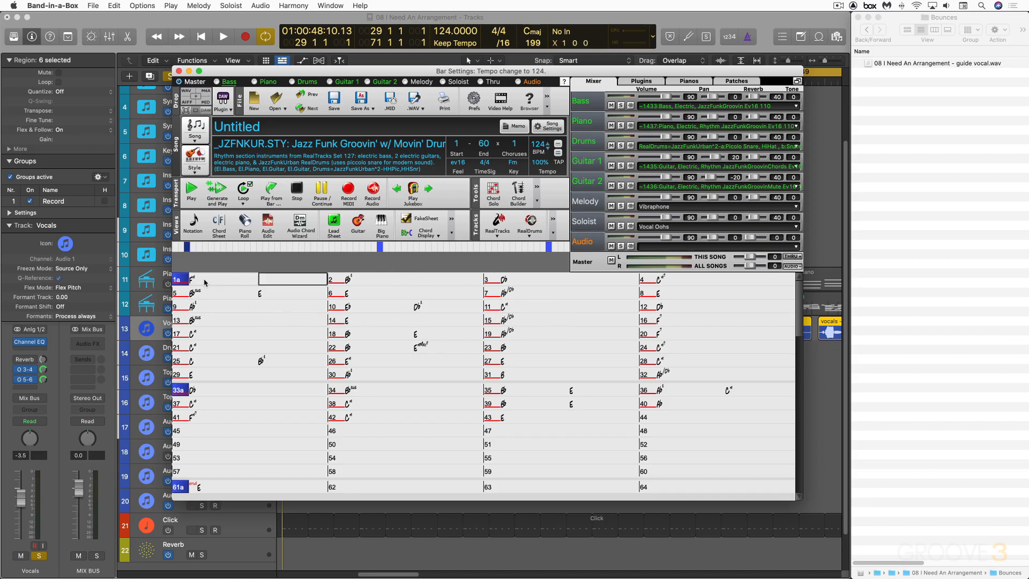
key(Right)
key(Right)
key(Right)
key(Right)
key(Right)
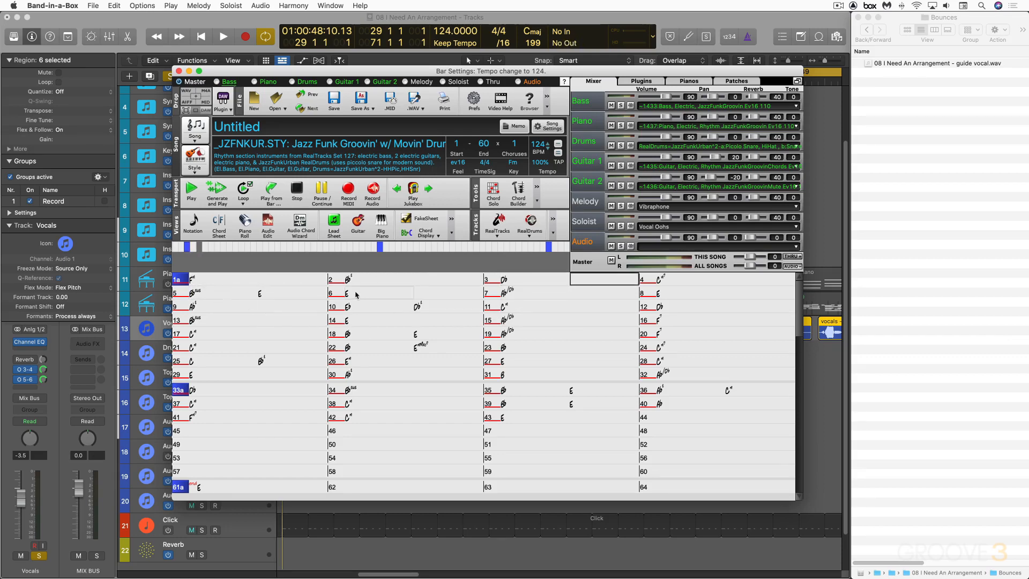
key(Right)
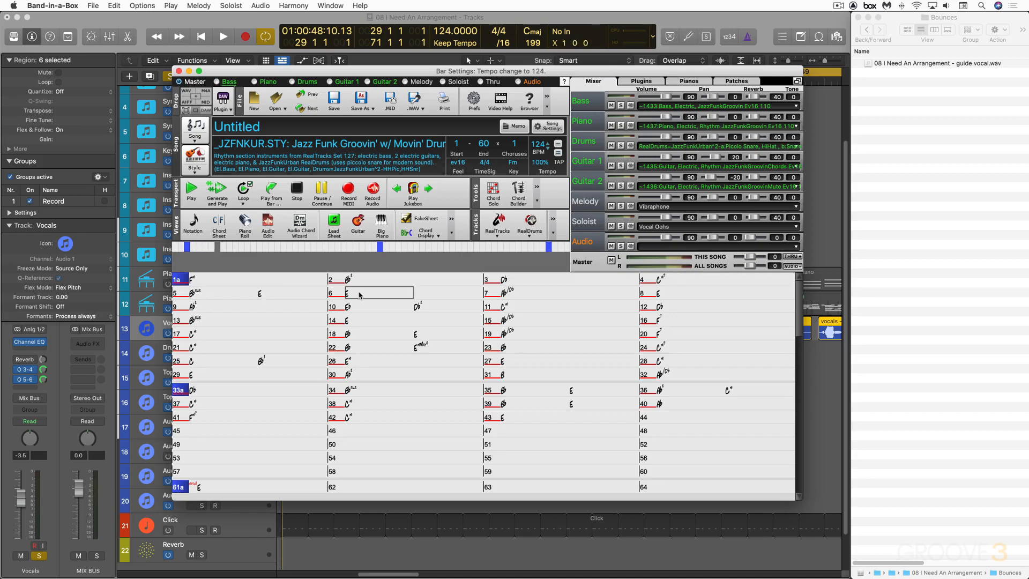
text(Fm)
key(Return)
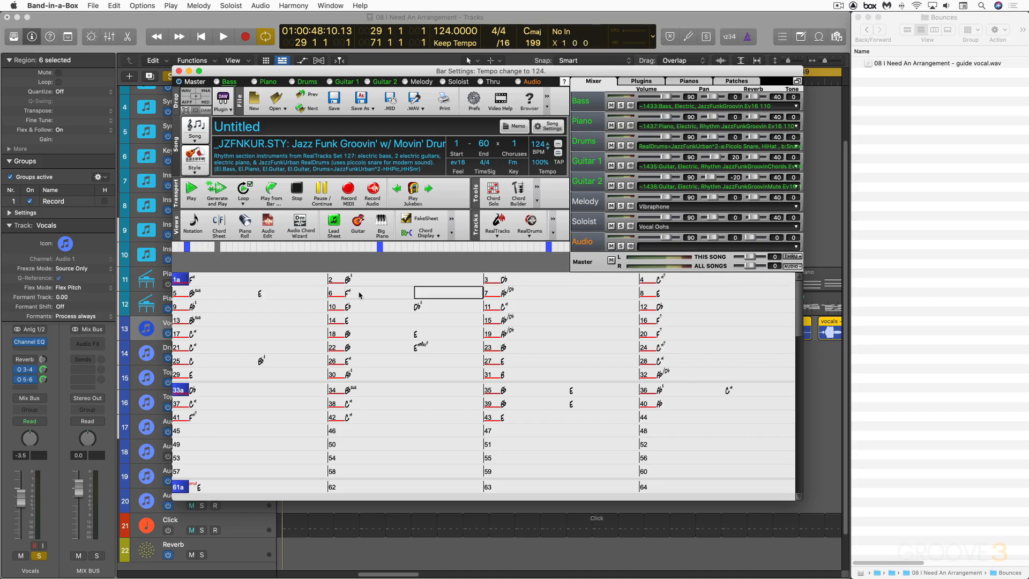
Correct the chords at bar 8 and in the second half of bar 18.
click(659, 295)
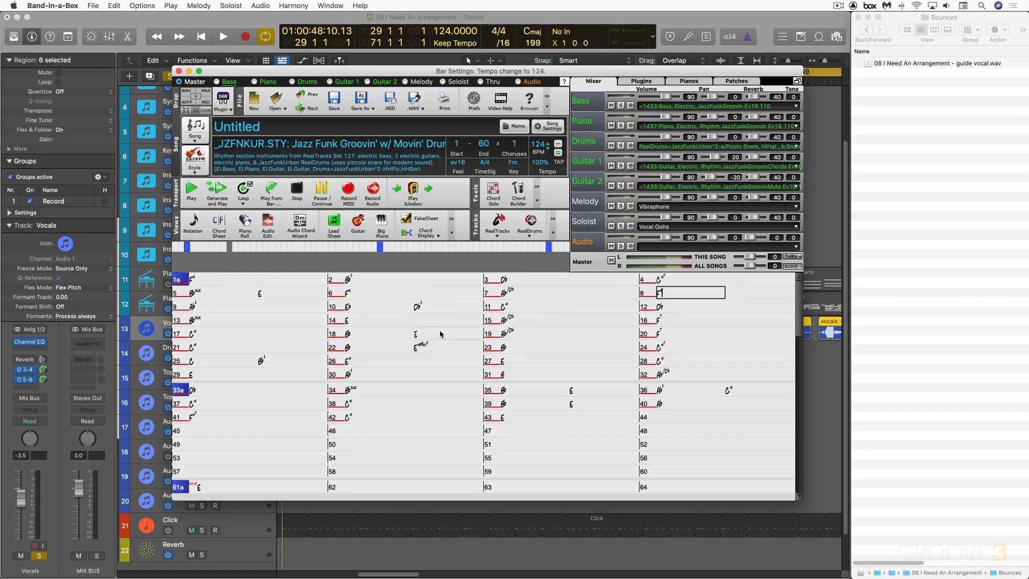
click(419, 335)
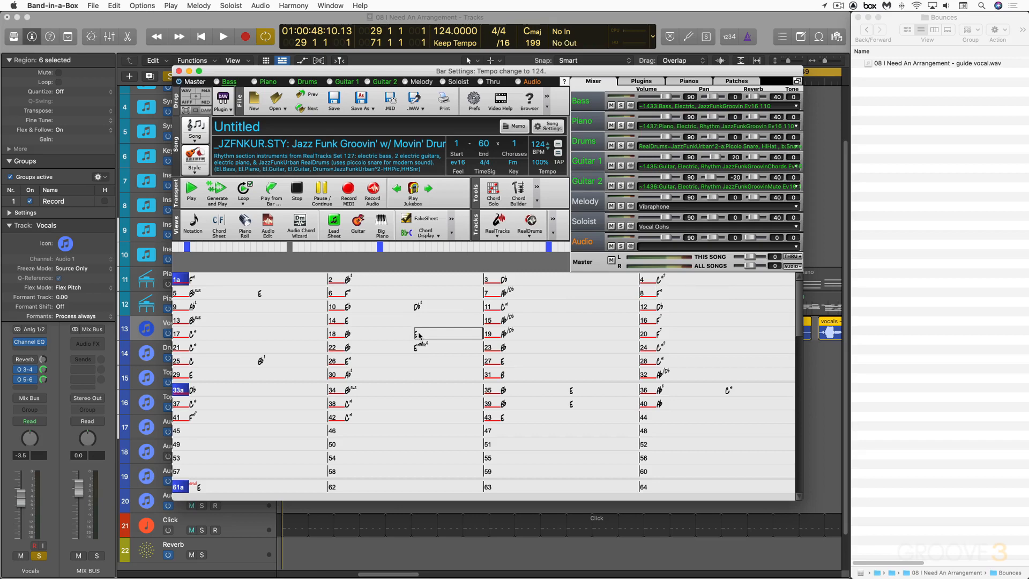
key(Right)
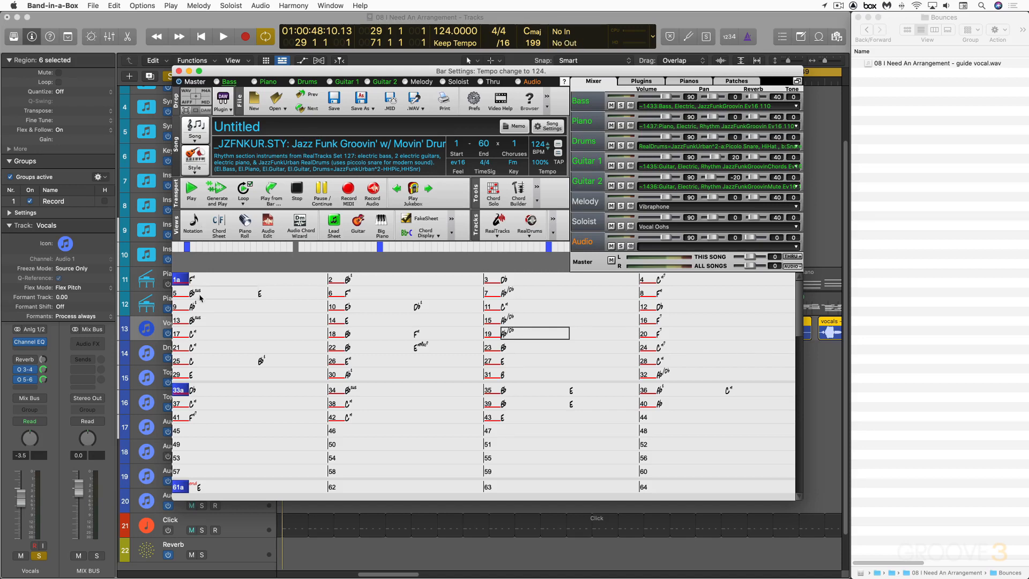
Play the generated arrangement and enlarge the Band-in-a-Box window.
click(210, 280)
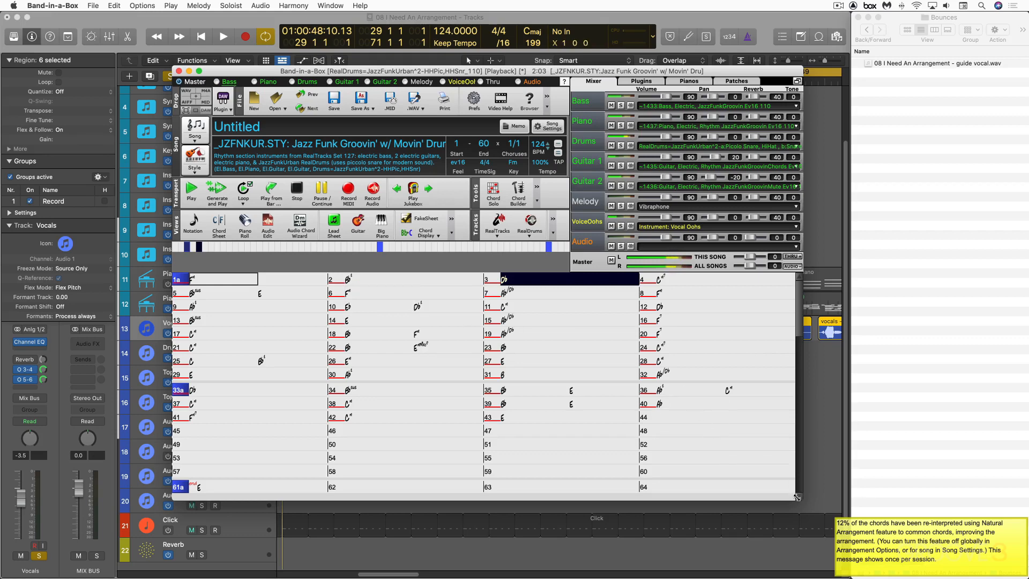
drag(805, 500, 862, 524)
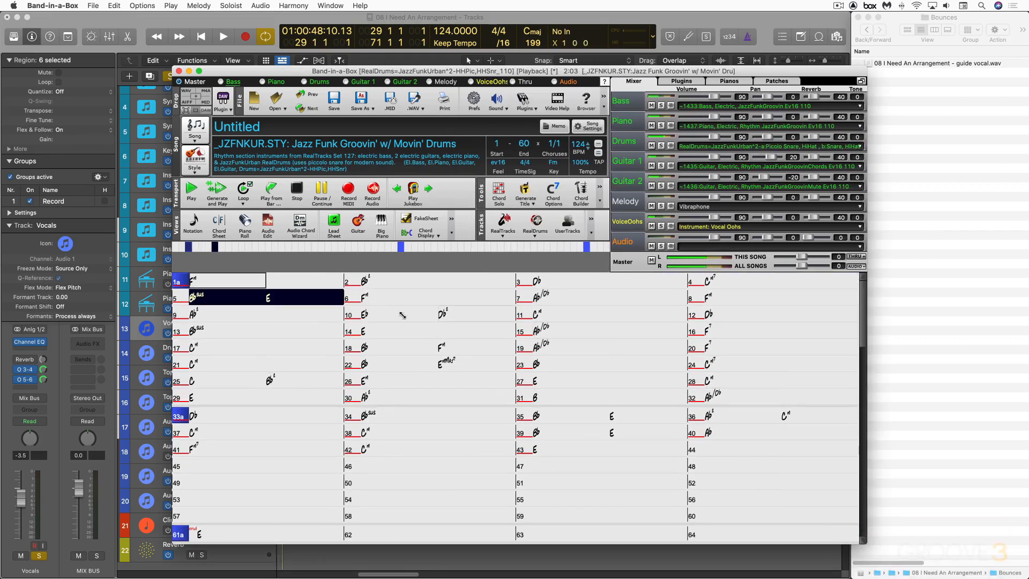
click(276, 300)
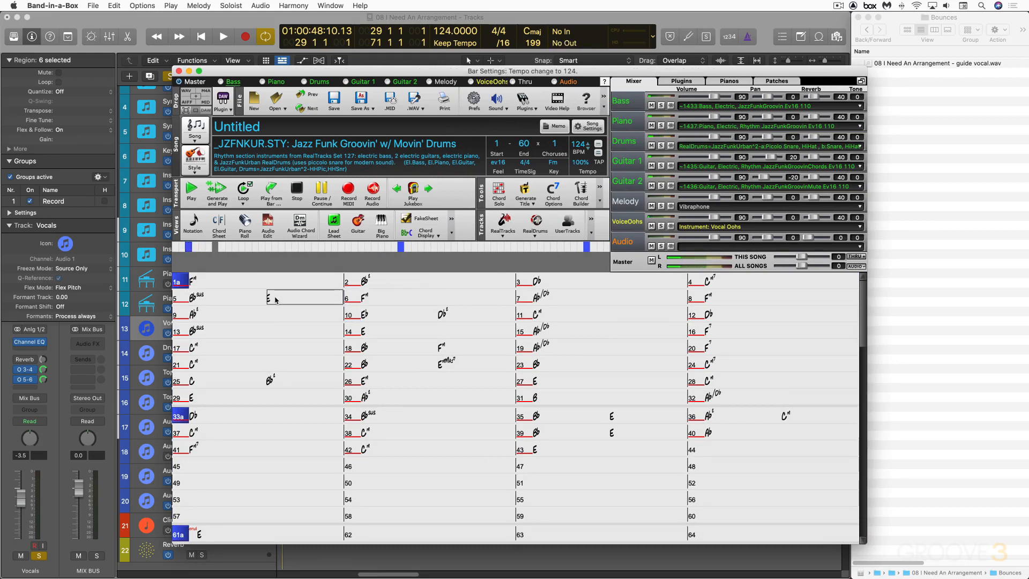
Play the arrangement briefly, then set the chord in the second half of bar 22 to F.
key(Right)
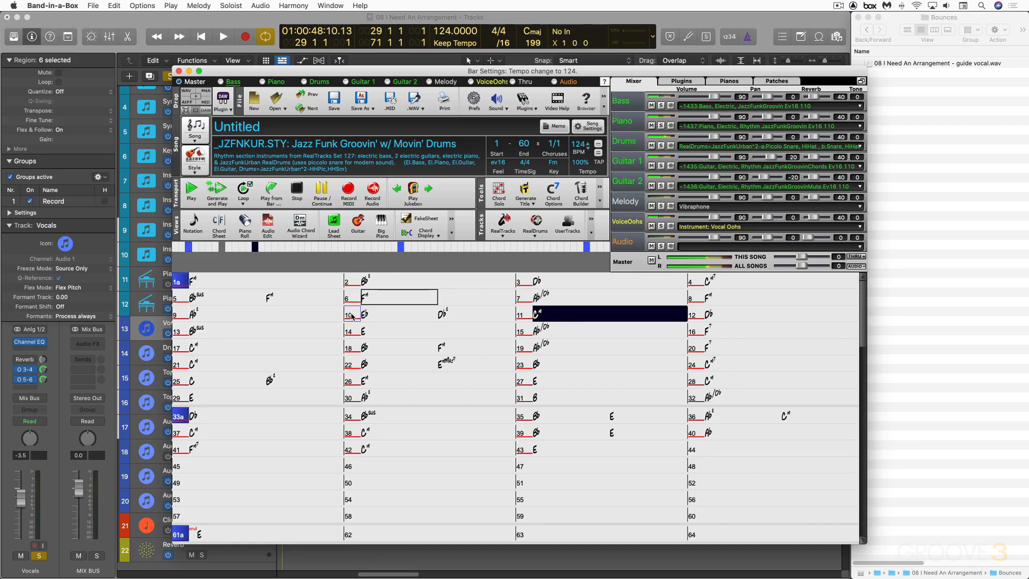
key(space)
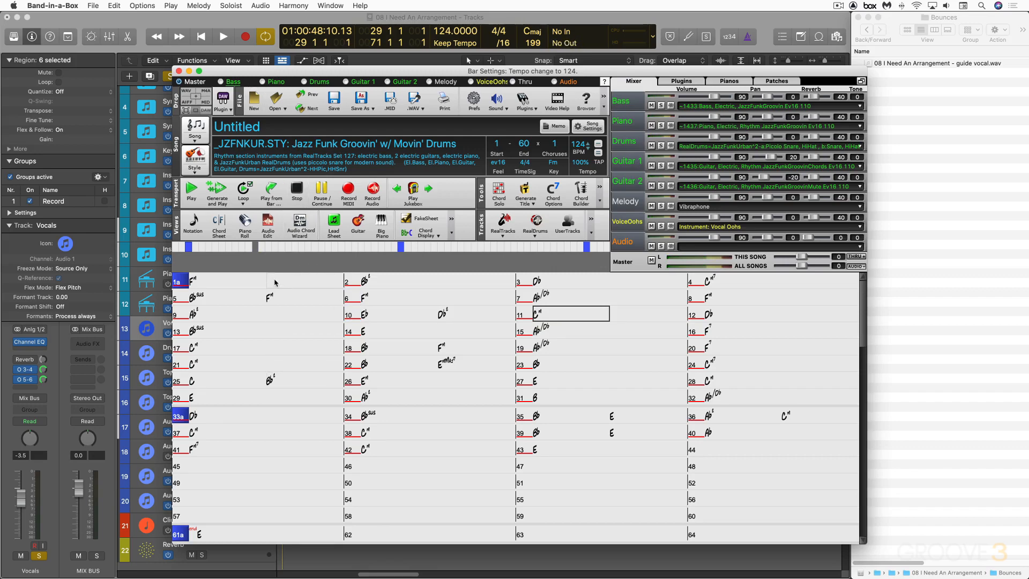
click(446, 368)
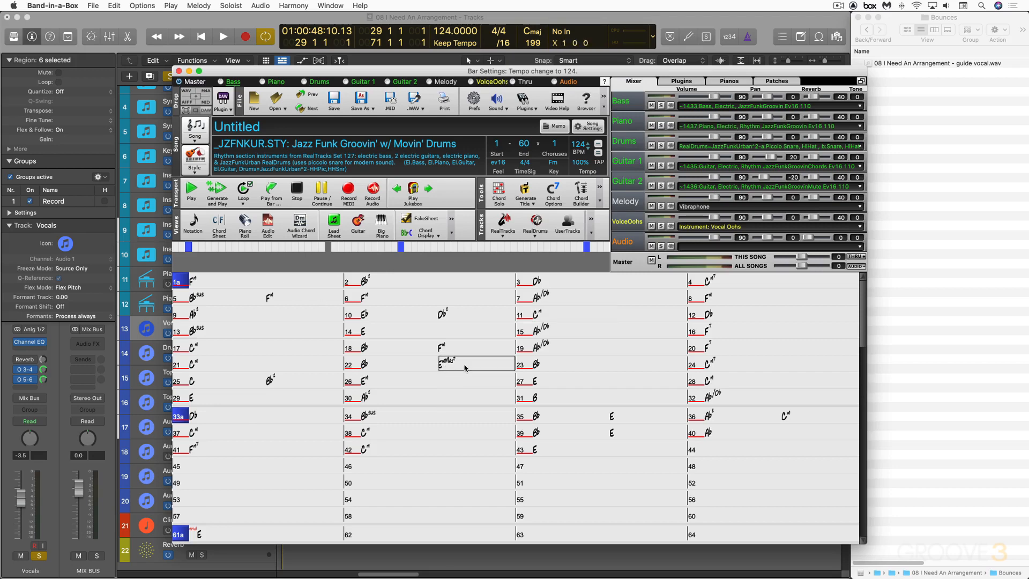
key(Return)
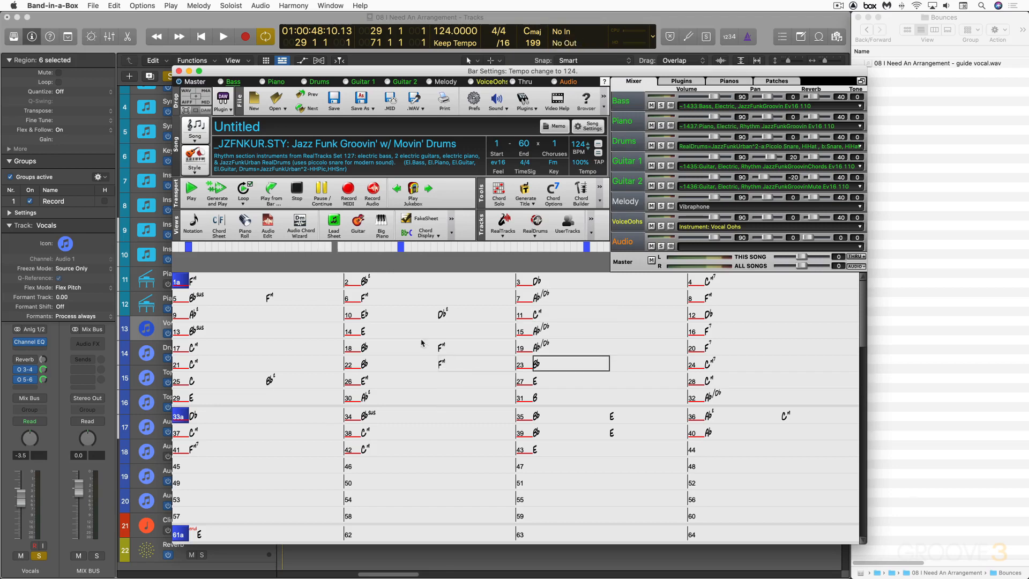
Enter Fm in the second halves of bars 35 and 39 and at the start of bar 43.
click(262, 282)
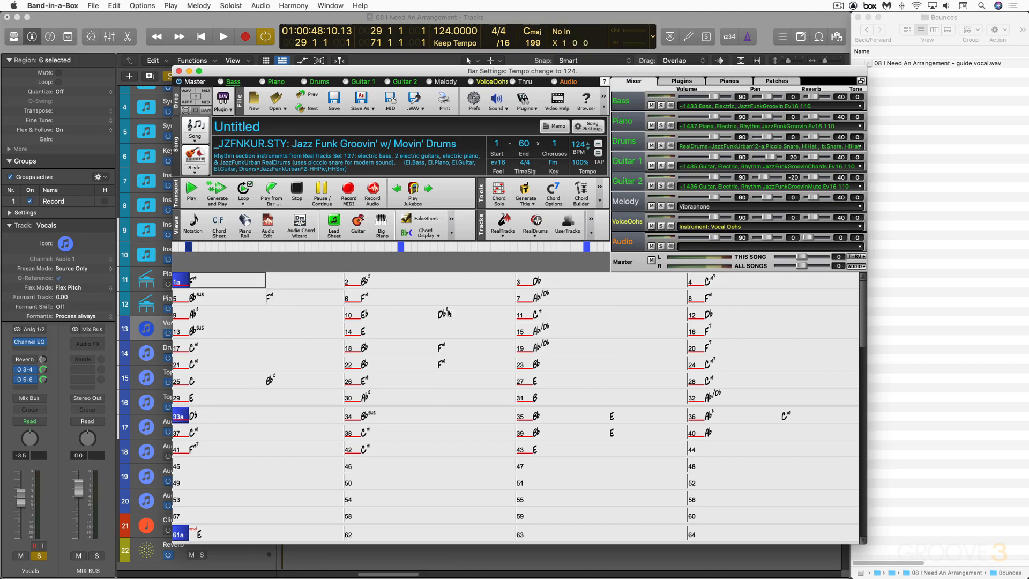
shift+click(766, 428)
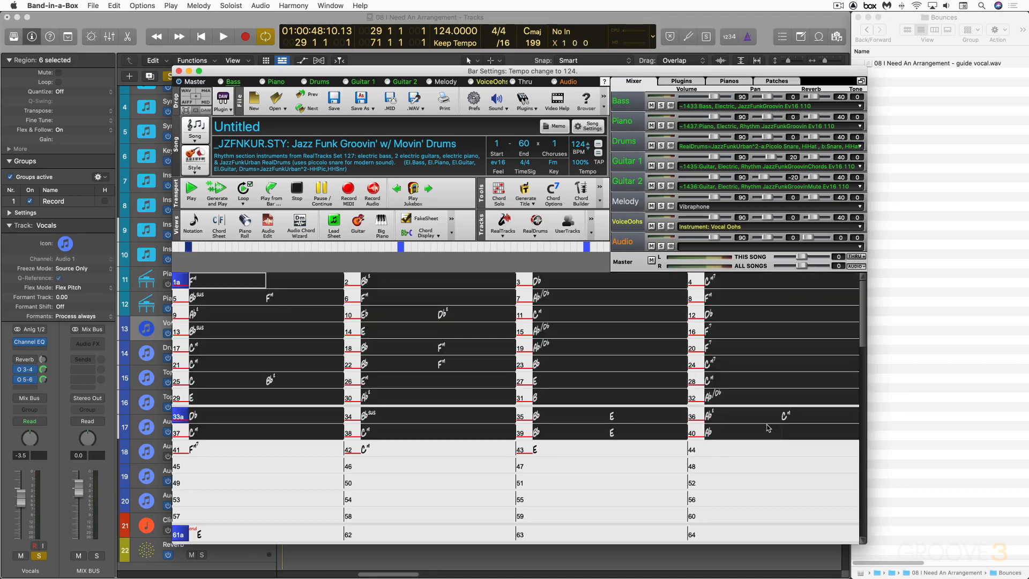
click(571, 448)
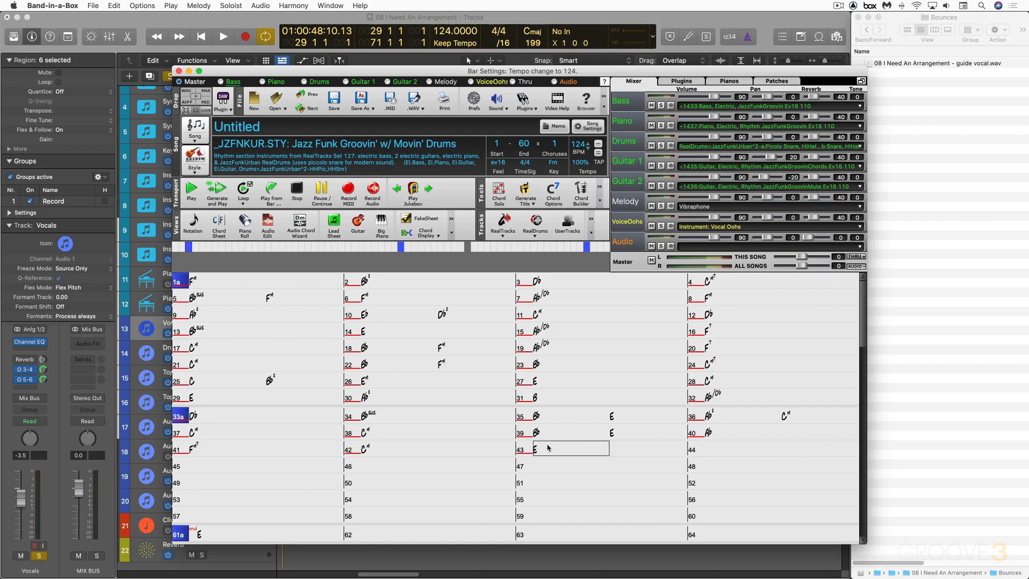
click(615, 422)
text(fm)
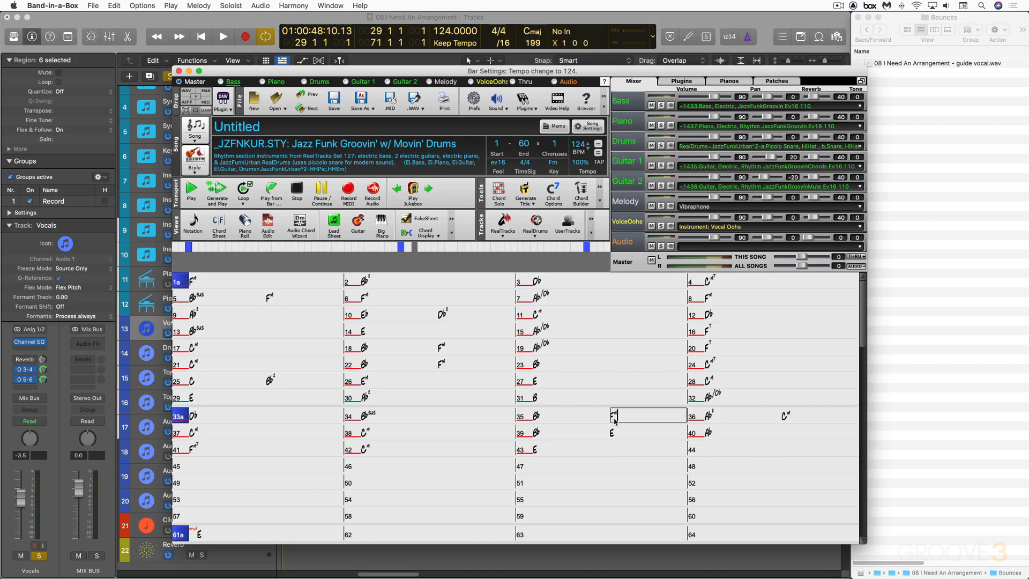
key(Return)
click(614, 432)
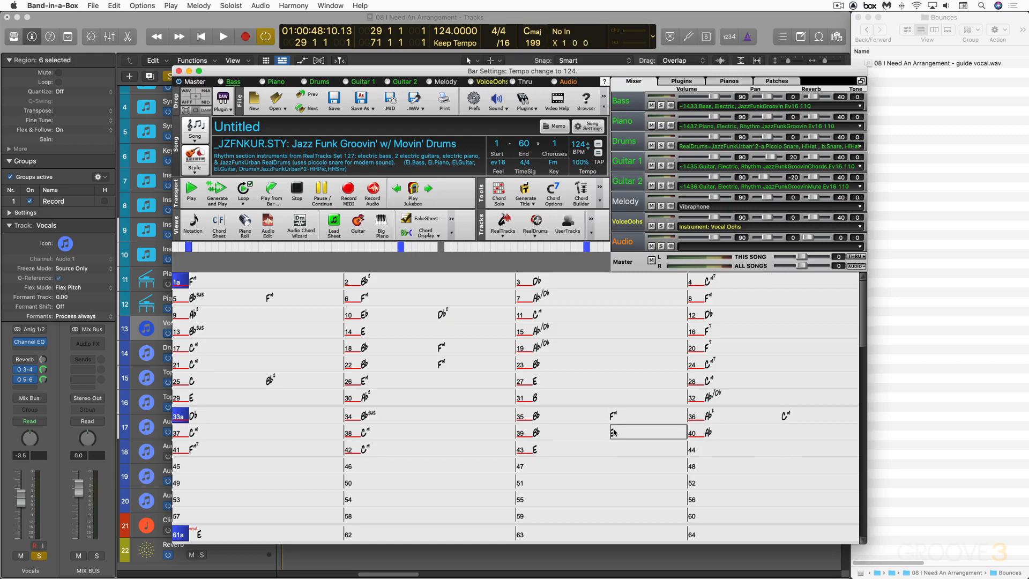
text(fm)
key(Return)
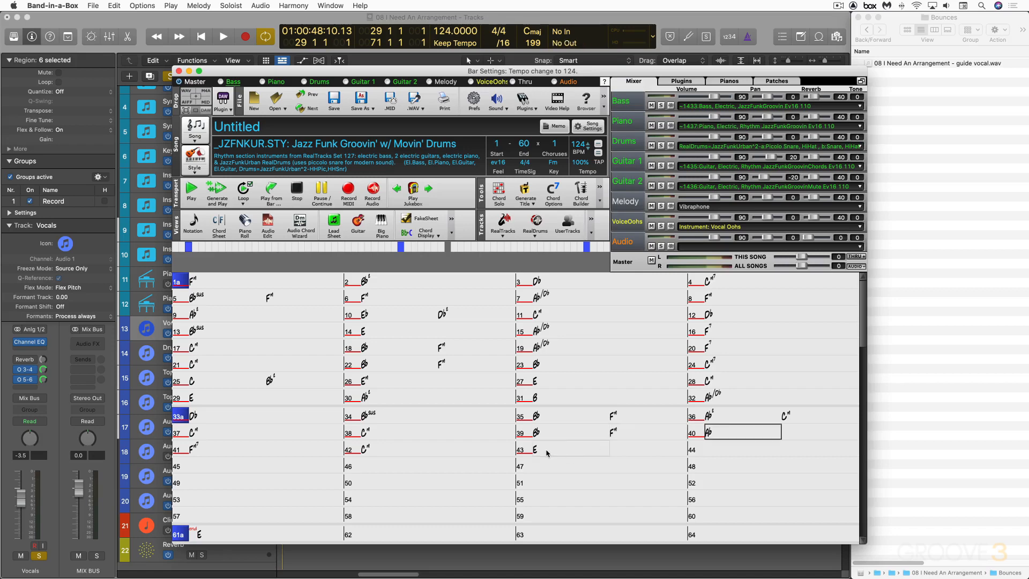
click(547, 453)
text(fm)
key(Return)
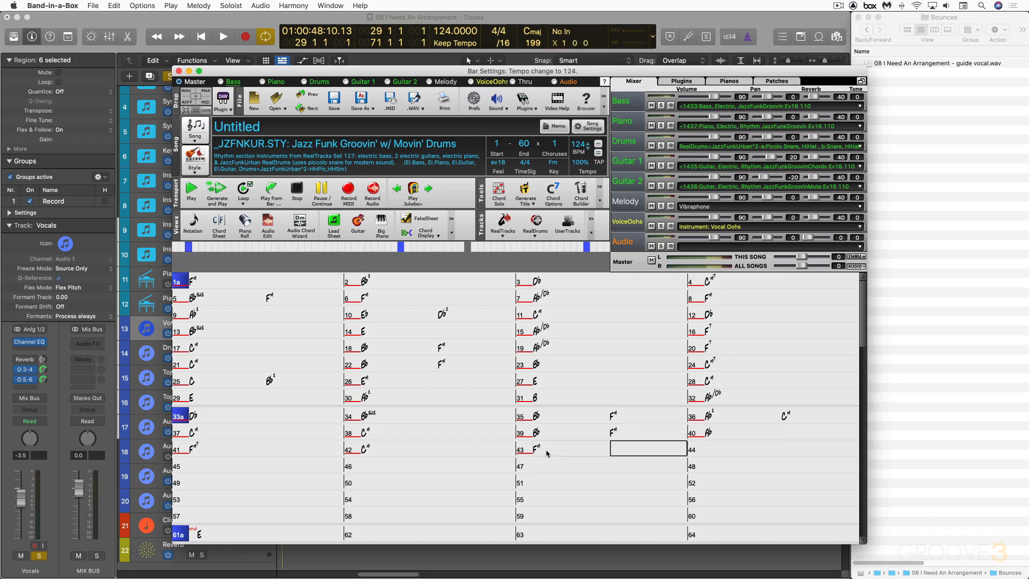
Auto-generate Pop chord substitutions for bars 1 to 43, allowing more or less chords and best subs only.
drag(241, 283, 605, 451)
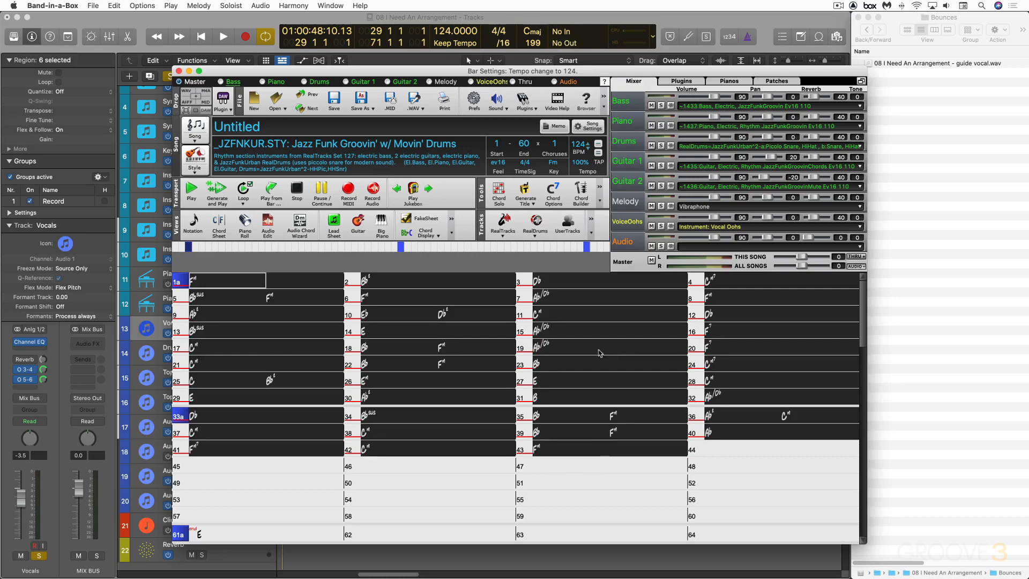
click(114, 5)
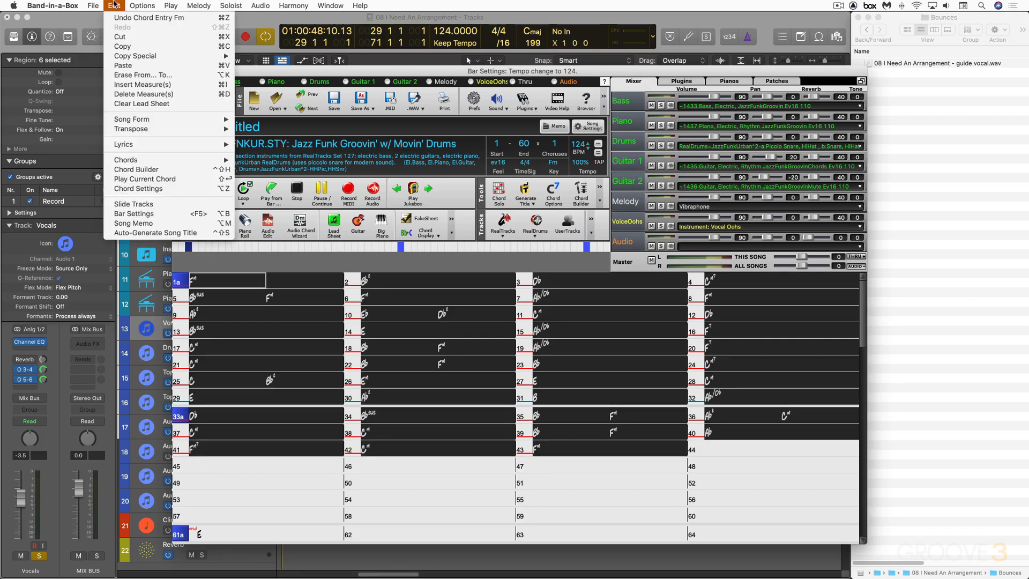
mouse_move(177, 160)
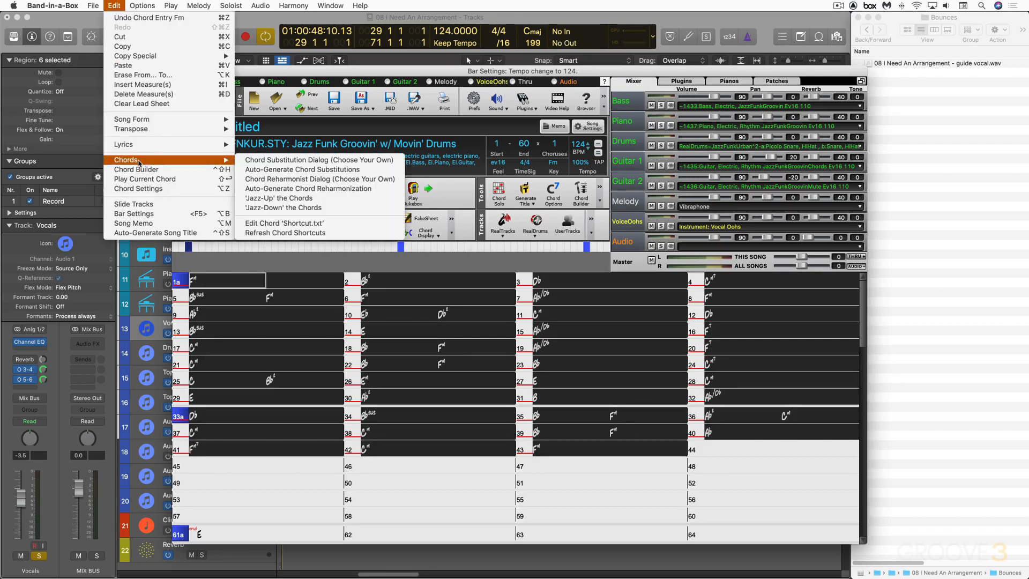
click(272, 171)
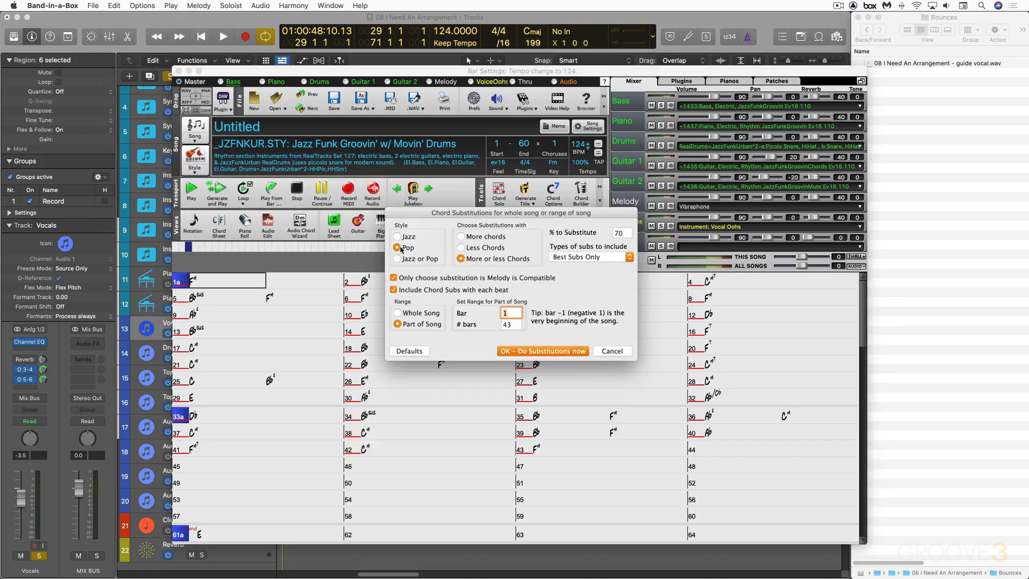
click(397, 259)
click(460, 259)
click(589, 258)
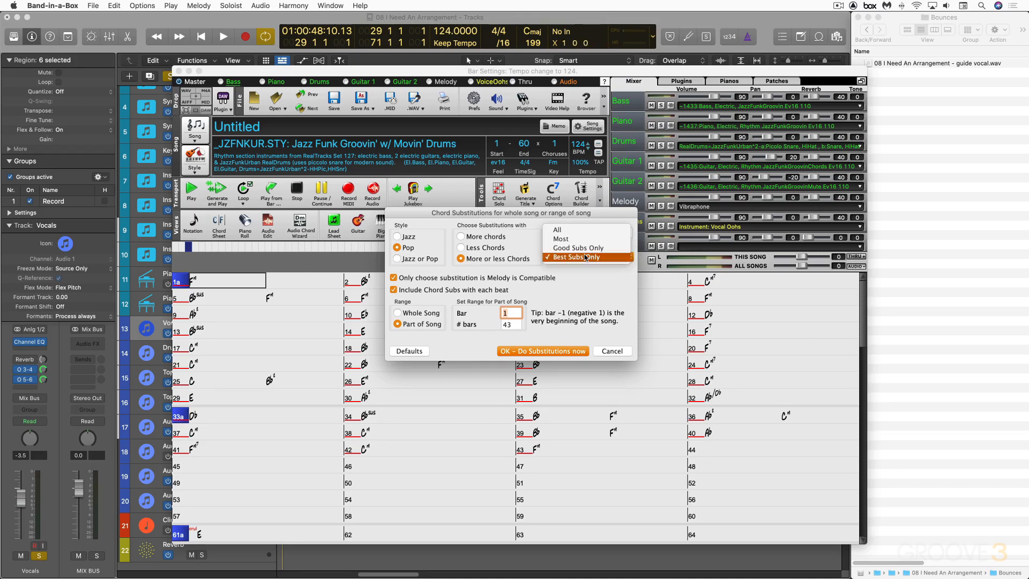
click(566, 257)
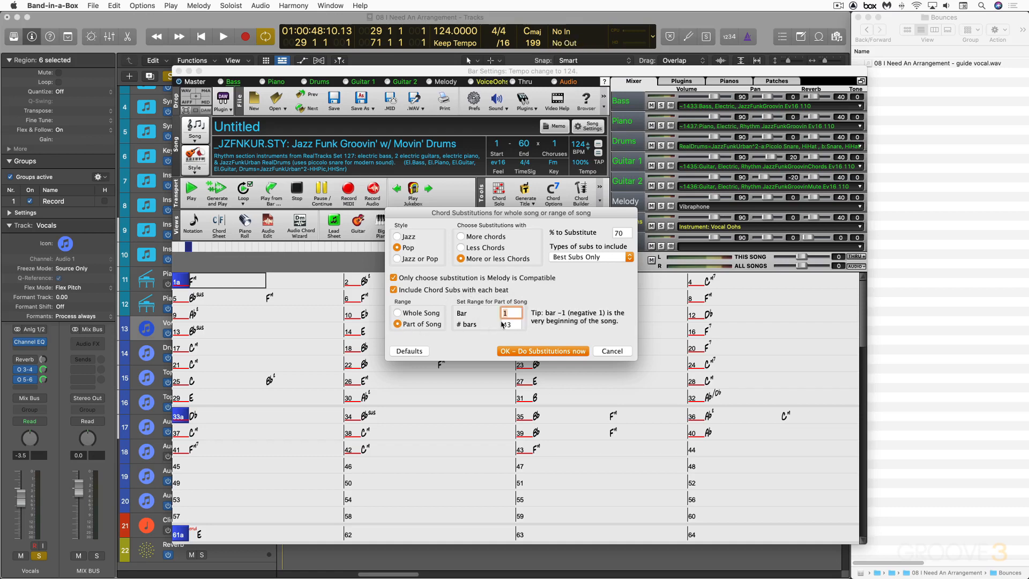
click(544, 352)
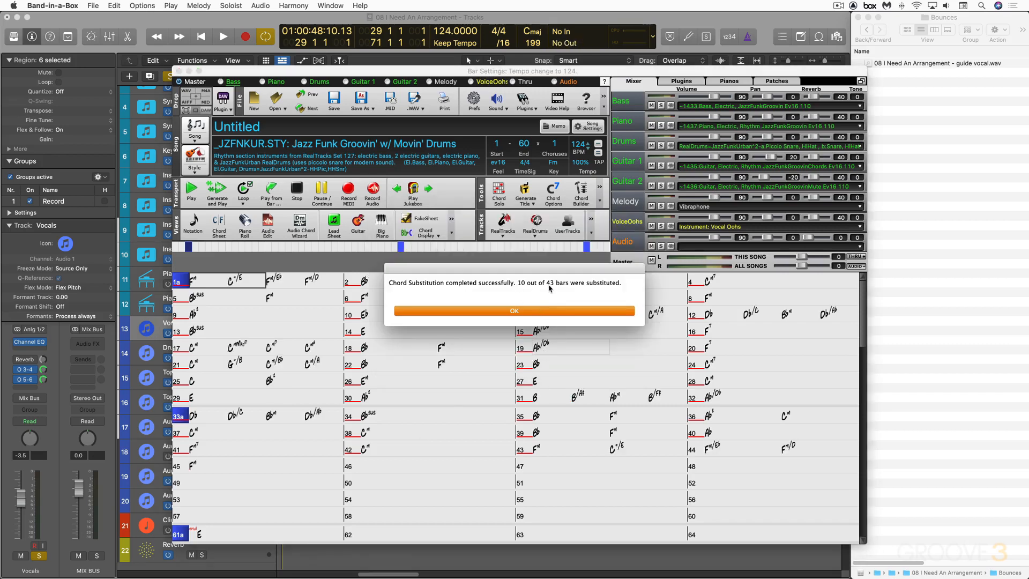
click(536, 311)
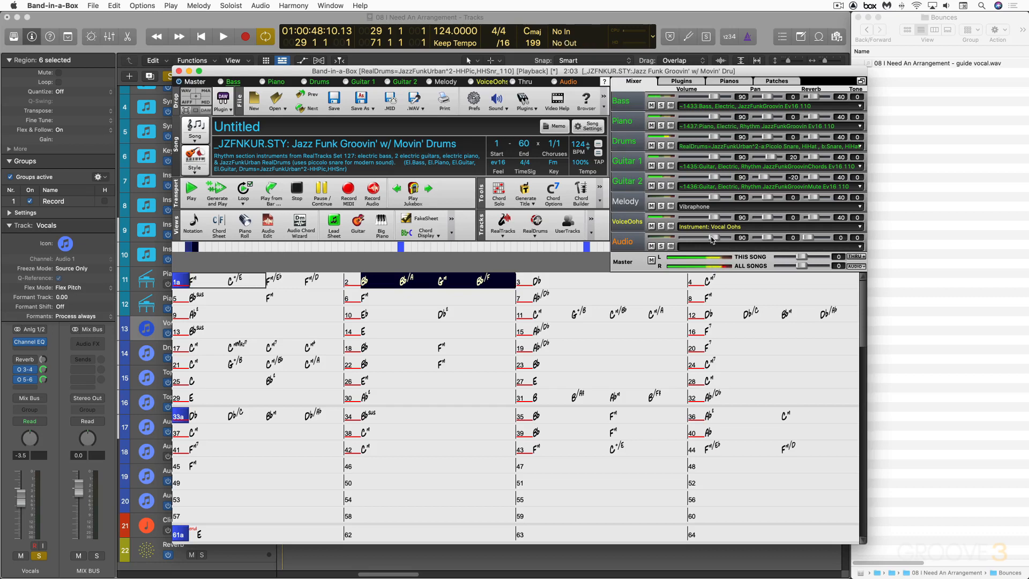
Listen to the reharmonized arrangement, then stop playback.
drag(714, 241, 715, 239)
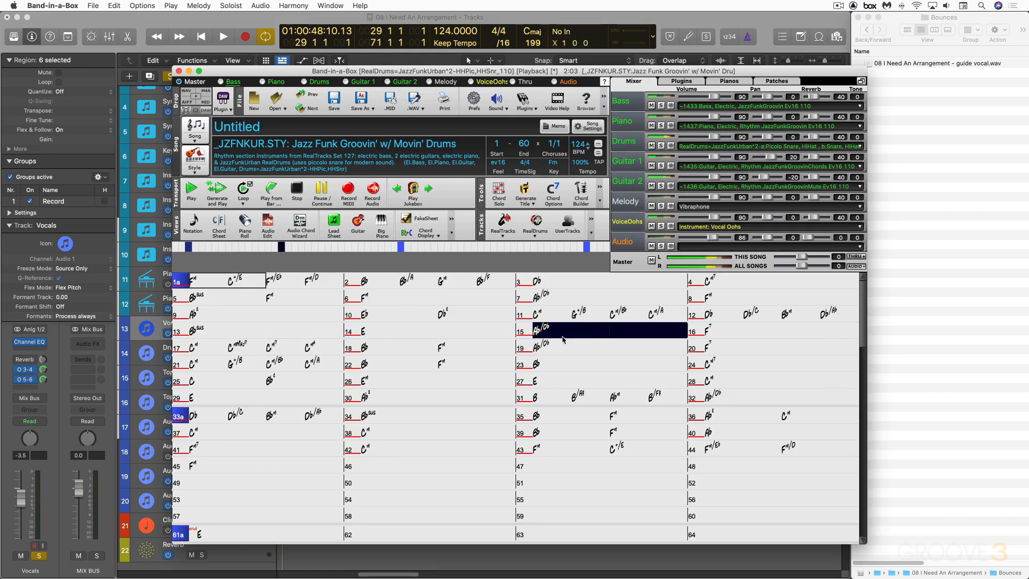
key(space)
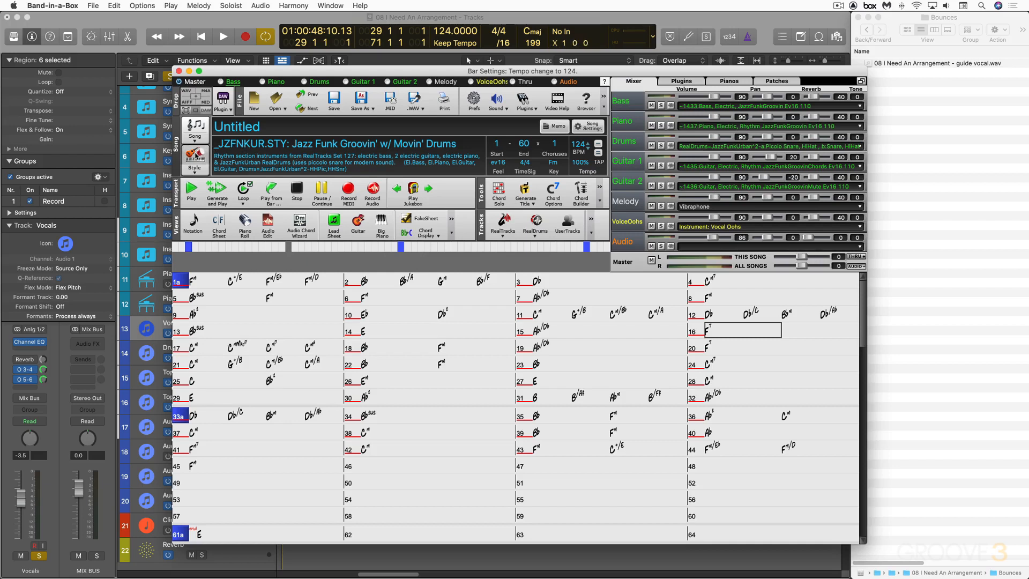
Filter styles by Country Contemporary and switch the song to _PSHINIH Shining Pop w/ Held Guitar.
click(195, 156)
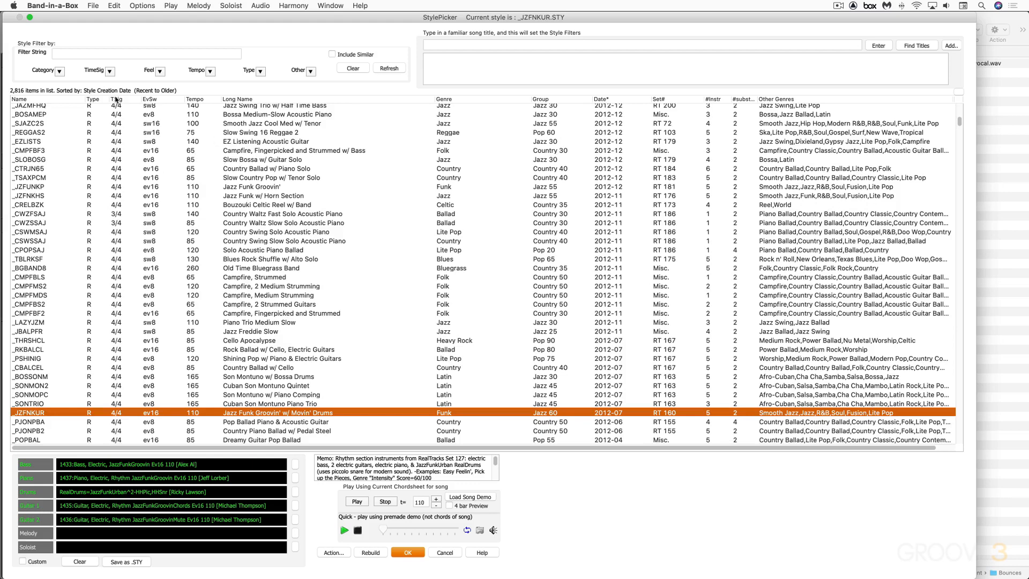
click(60, 71)
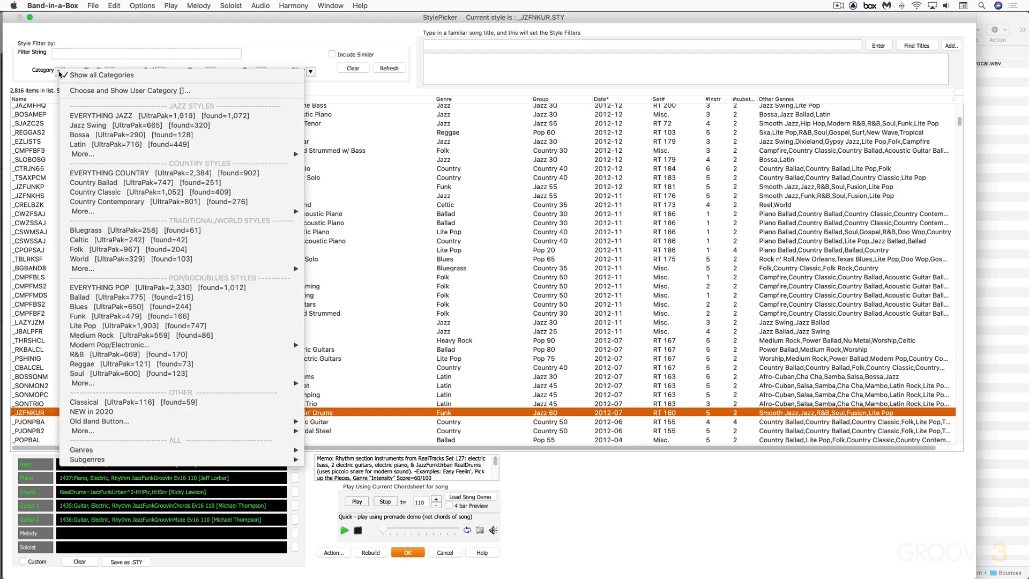
click(124, 202)
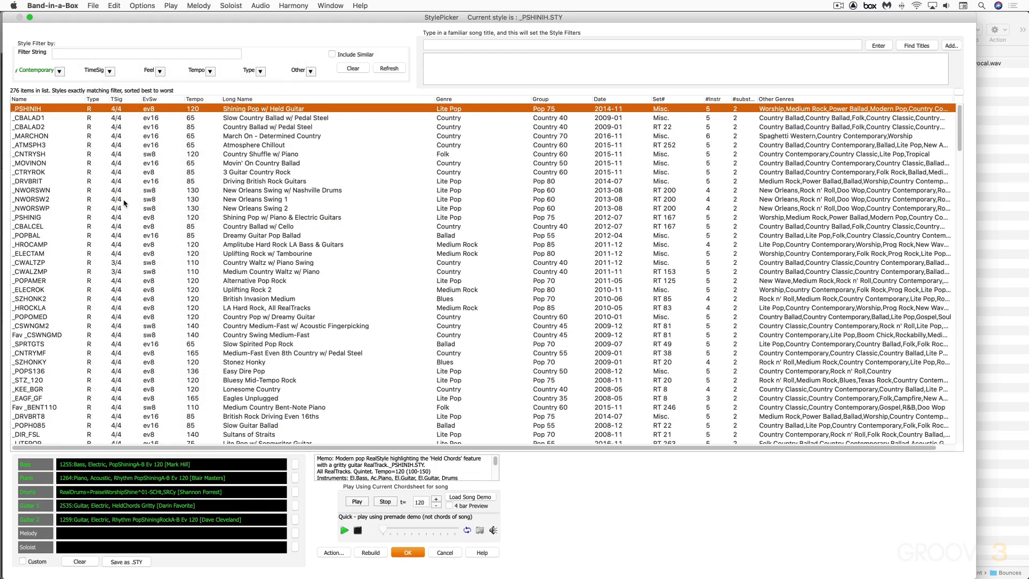
scroll(278, 154, up, 1)
double_click(241, 110)
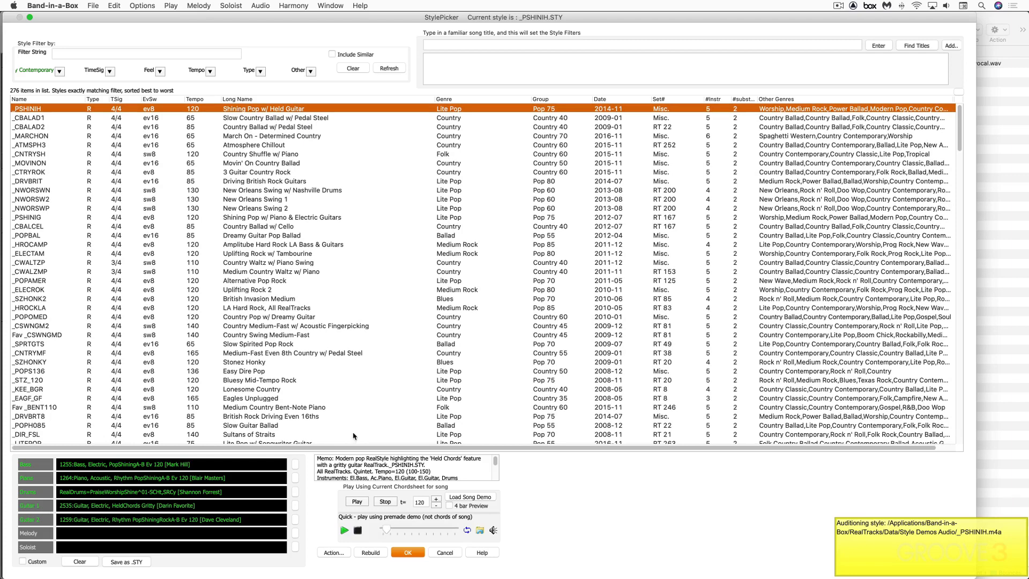
click(408, 553)
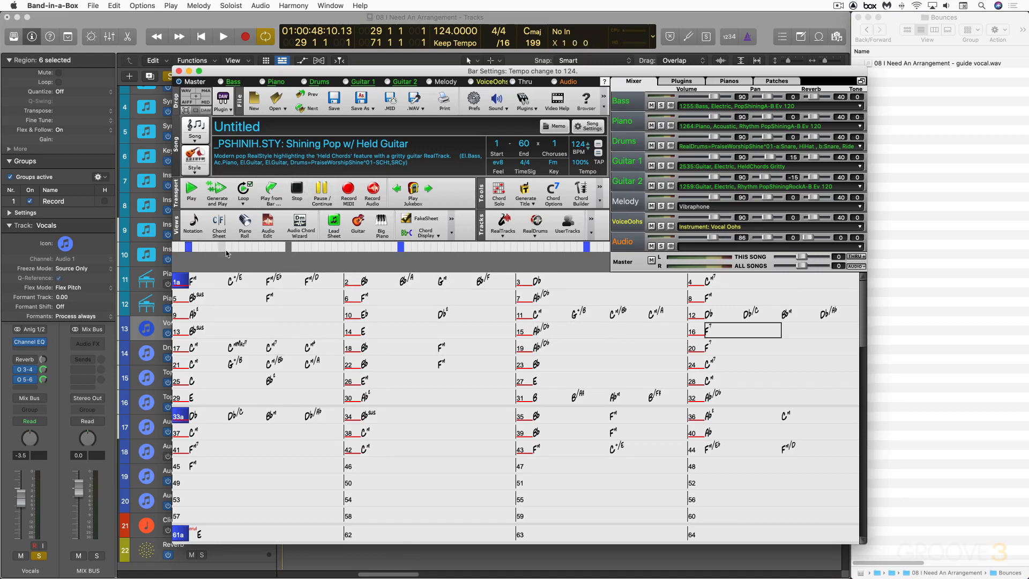
Audition the new style from bar 1, nudging the audio track's volume up, then stop playback.
click(197, 283)
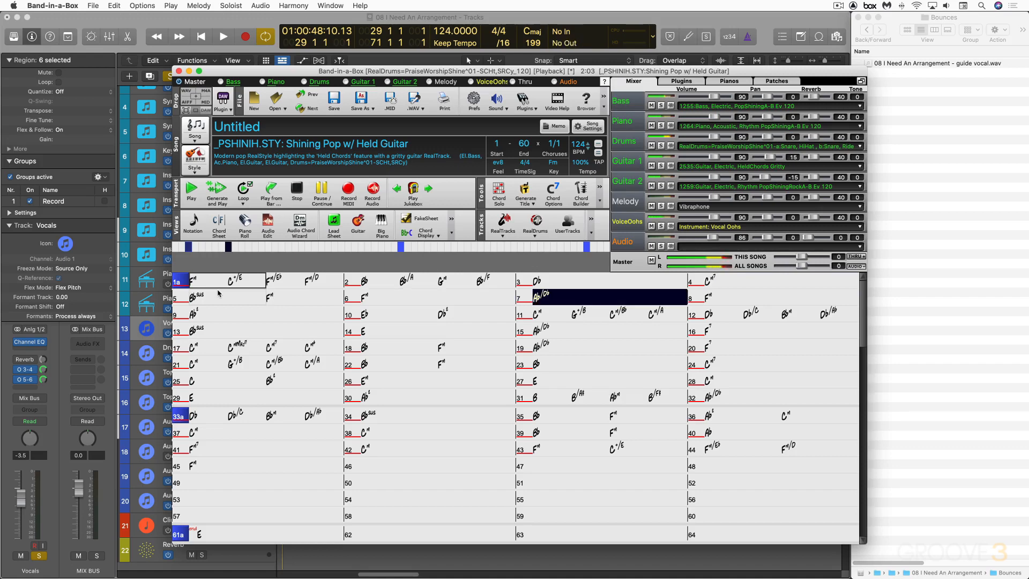
drag(713, 239, 716, 240)
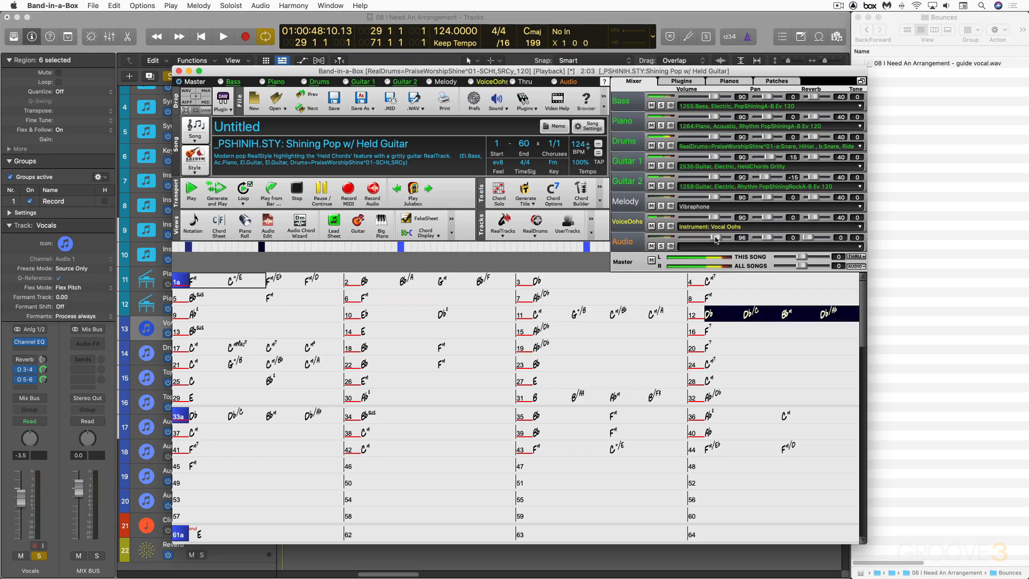
key(space)
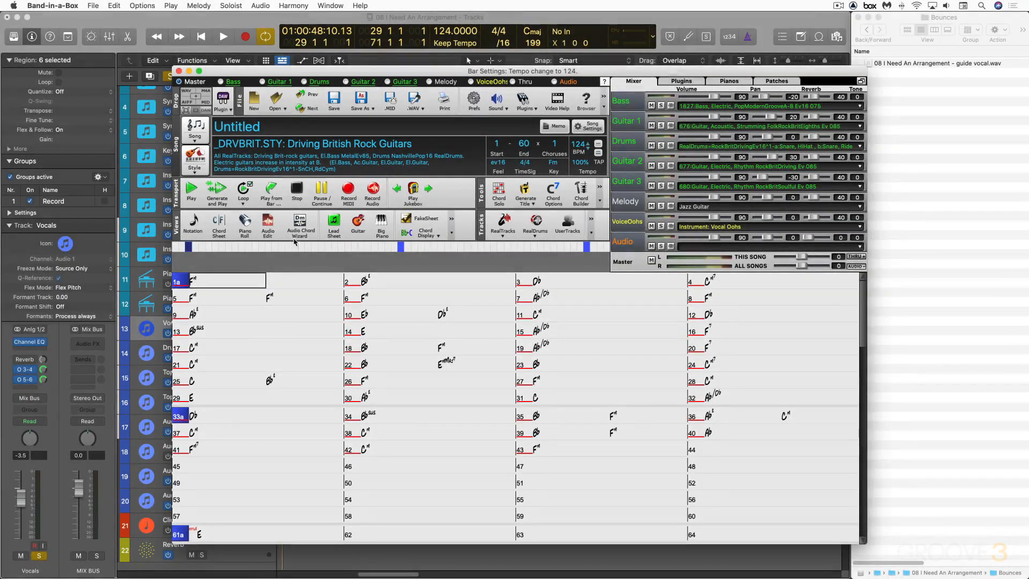
Play from bar 1 with only the Guitar 1 and Audio tracks soloed, then stop playback.
double_click(208, 282)
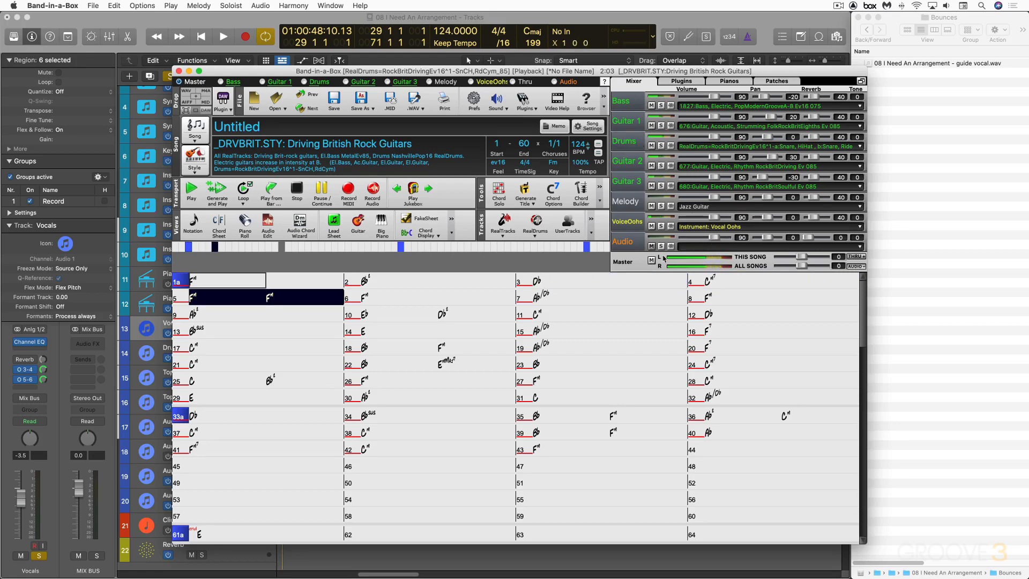
click(661, 125)
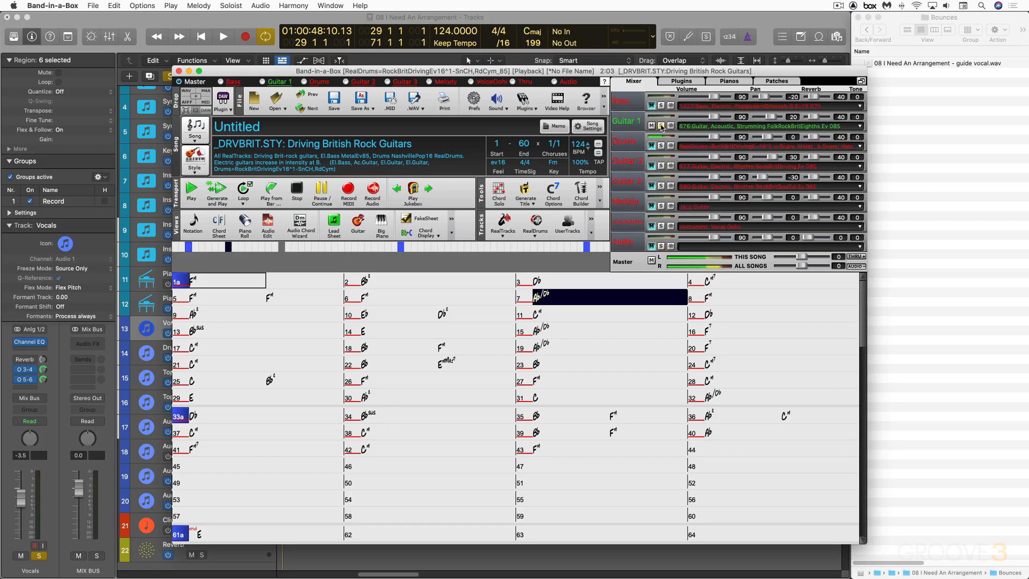
click(661, 246)
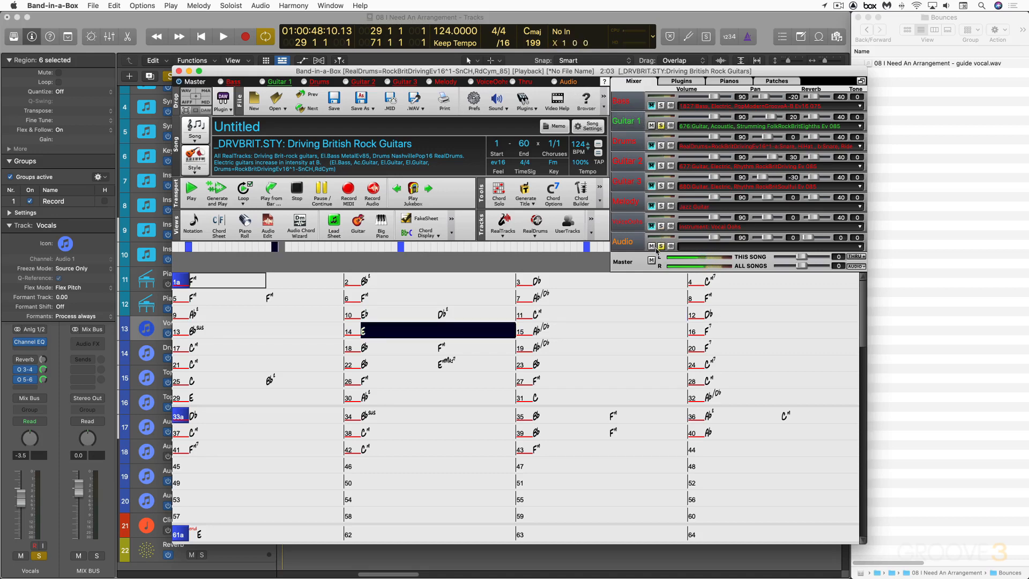
key(space)
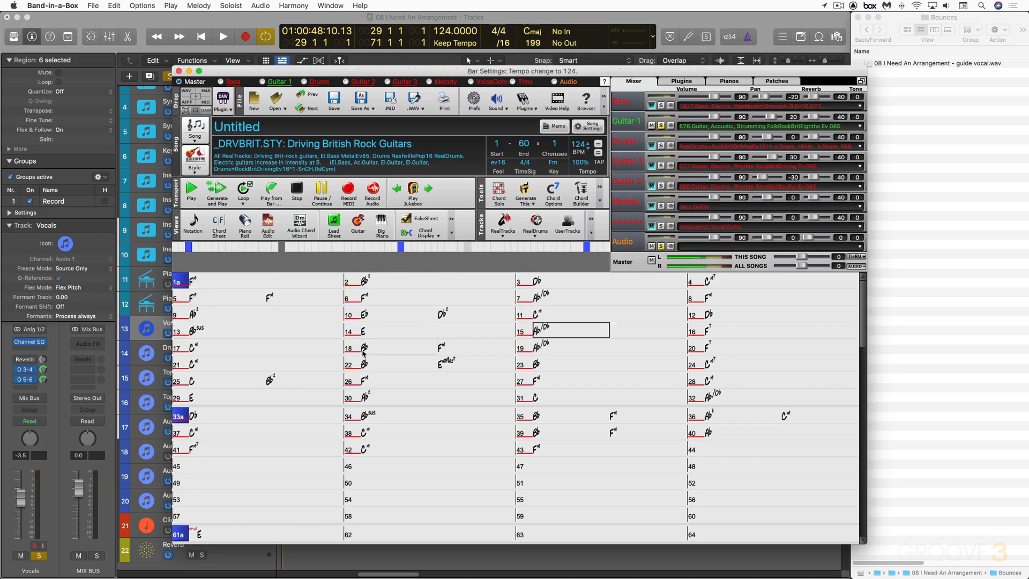
Enter an F chord at bar 14.
click(373, 332)
text(Fm)
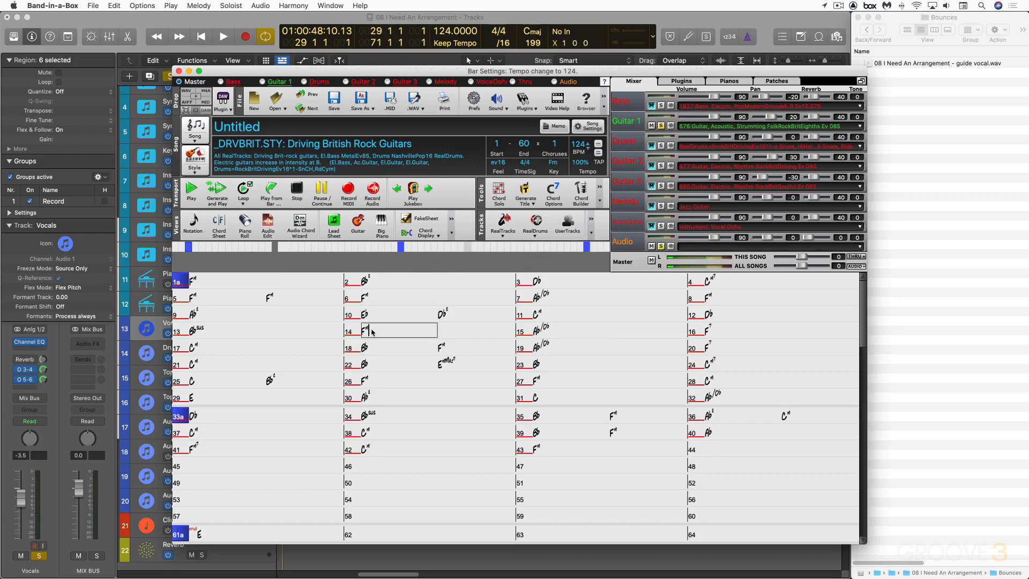
key(Return)
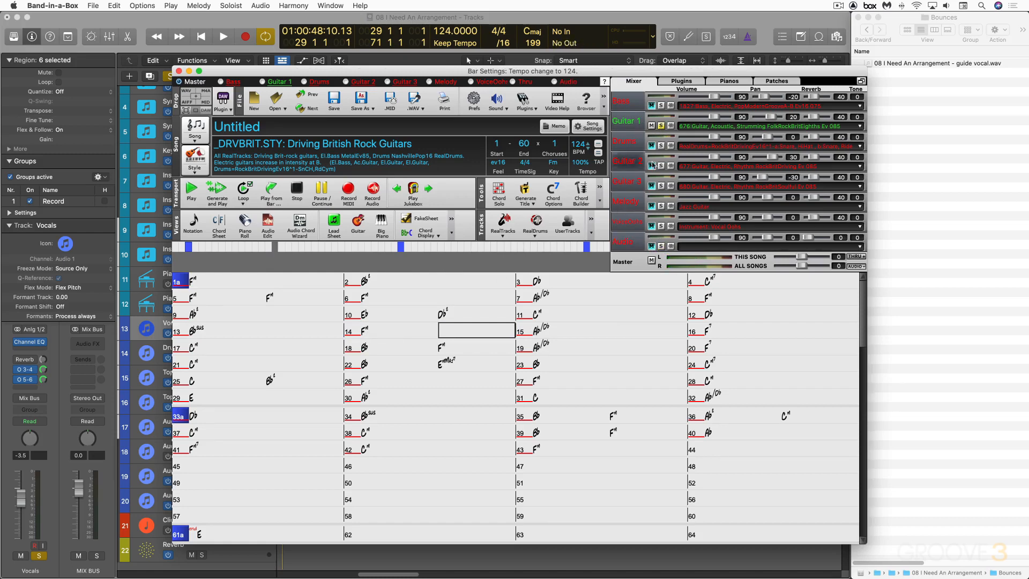
Unsolo Guitar 1 and auto-reharmonize the whole song using style variation 8 *Pop 16ths Phil C.
click(661, 126)
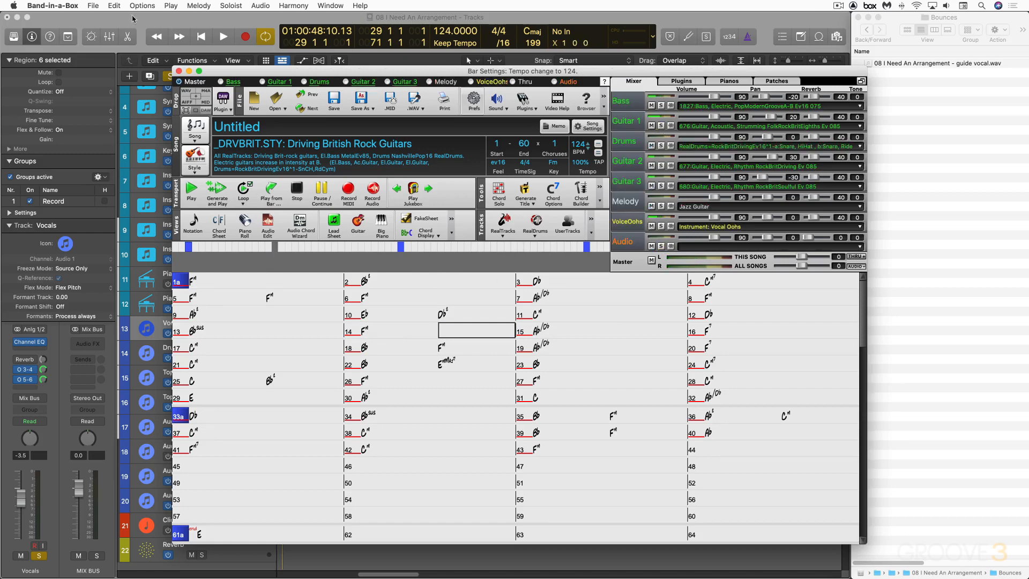
click(113, 4)
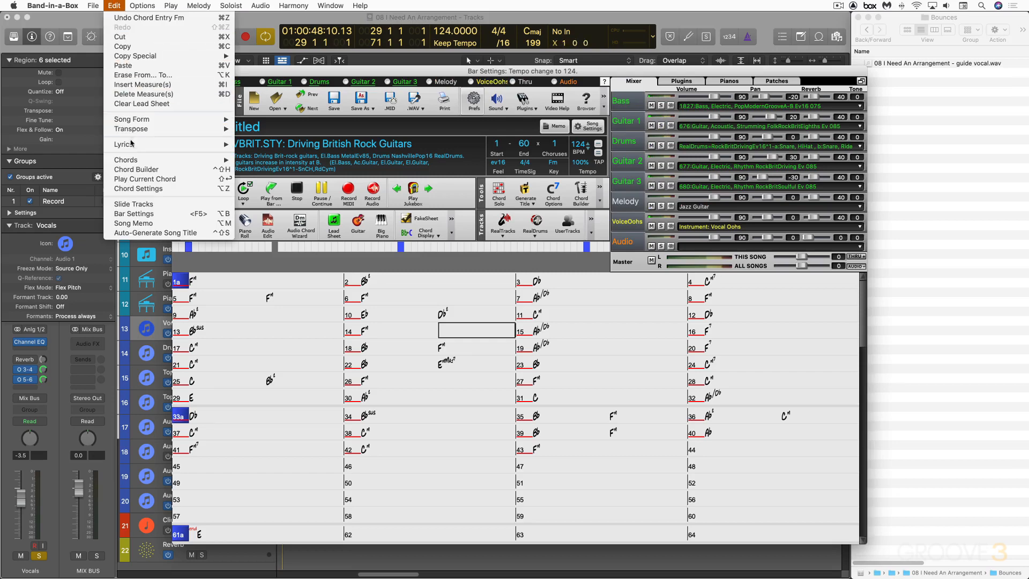
mouse_move(134, 164)
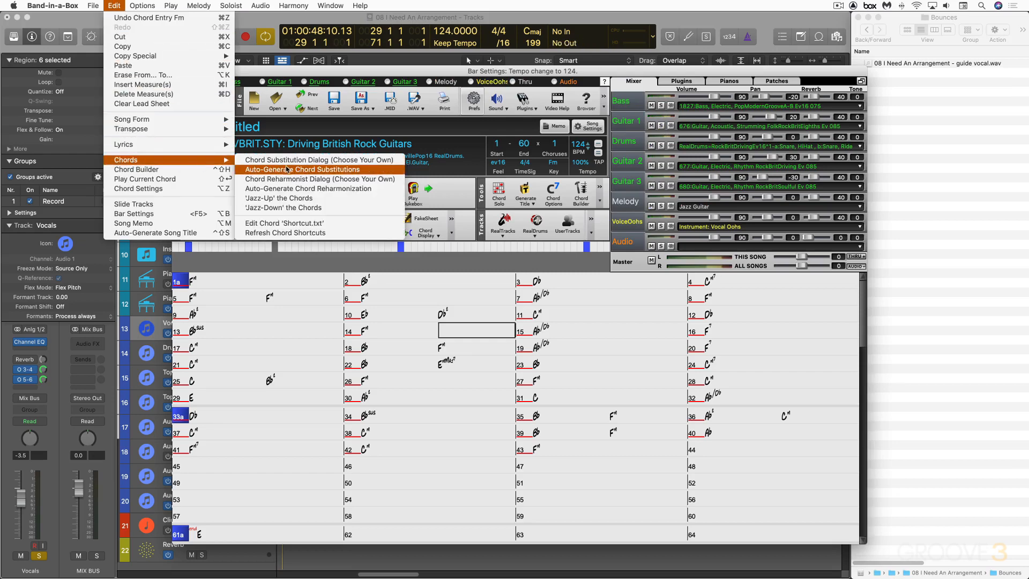
click(339, 189)
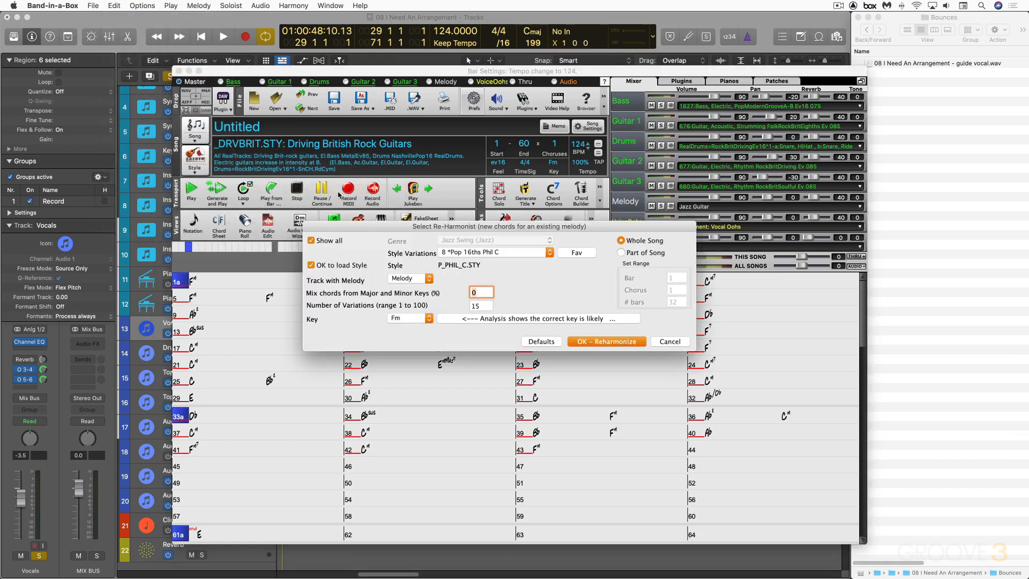
click(454, 254)
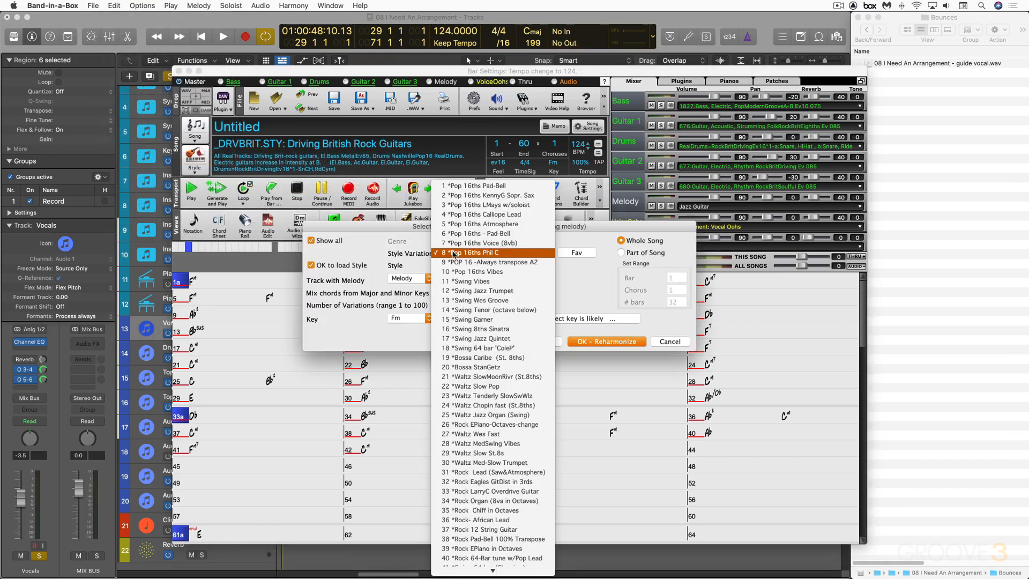
click(492, 253)
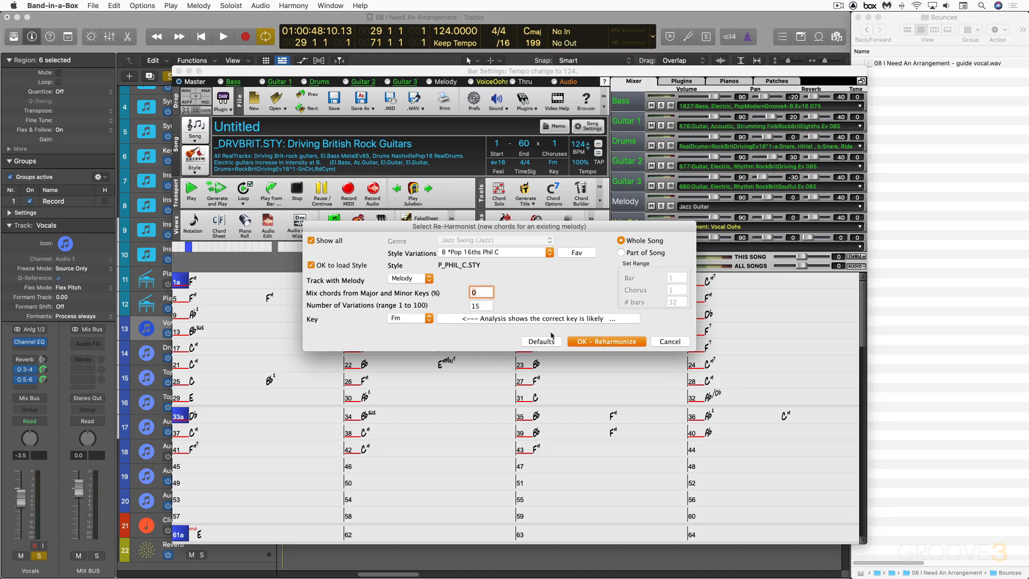
click(615, 341)
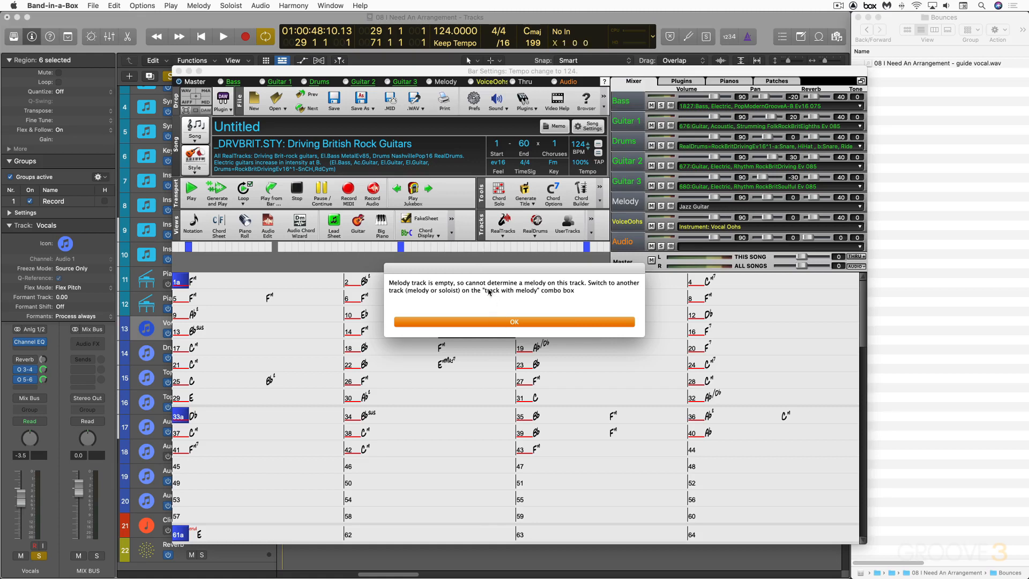
click(515, 322)
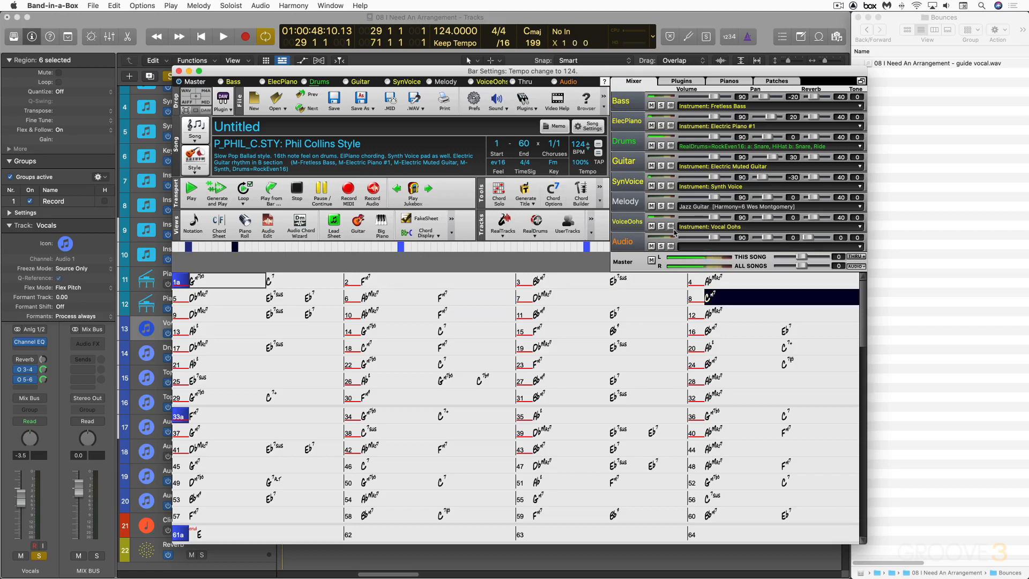
Audition the reharmonized song, soloing the Audio, ElecPiano, Bass and Guitar tracks in turn, then stop playback.
click(662, 246)
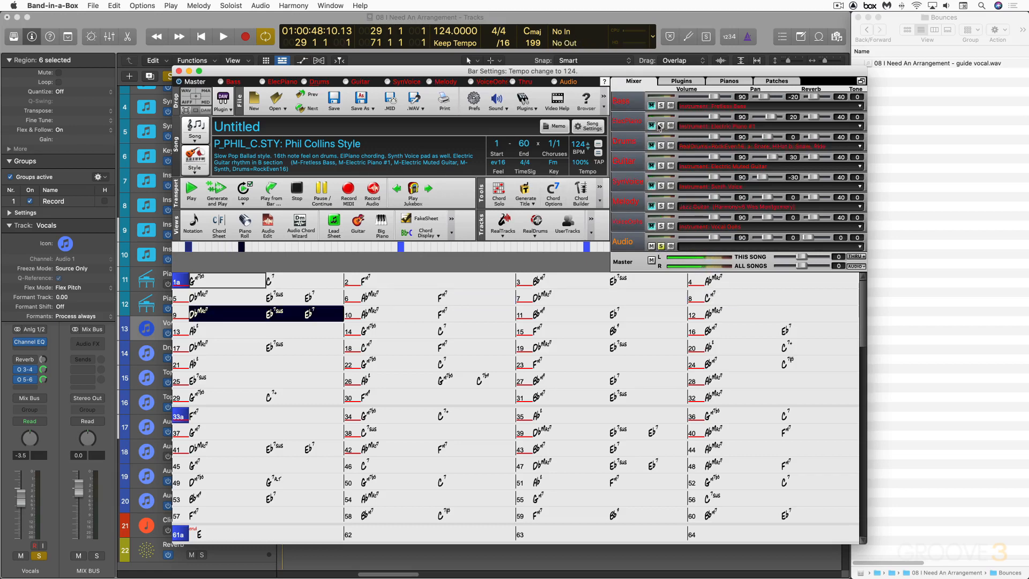
click(662, 126)
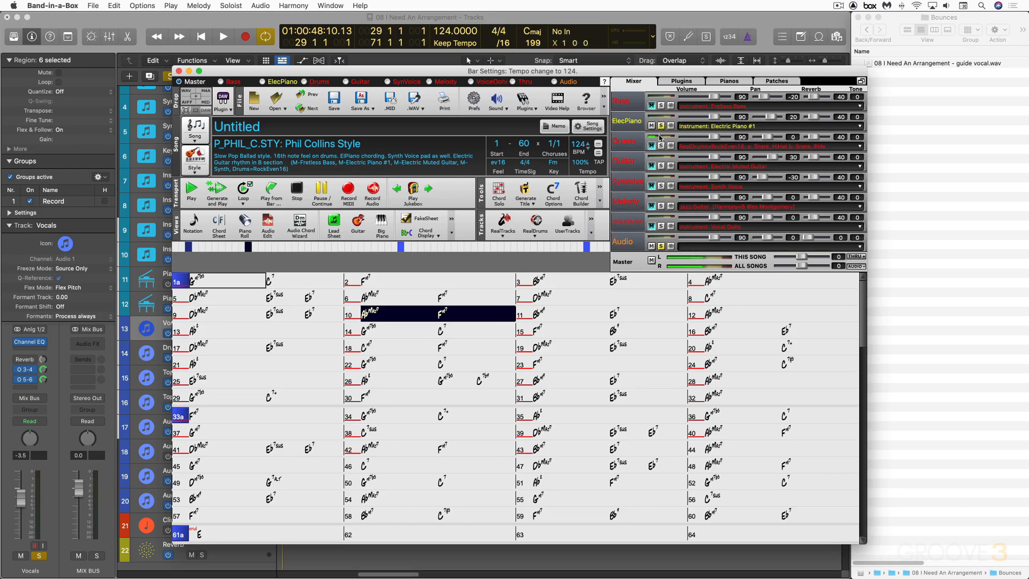
click(662, 106)
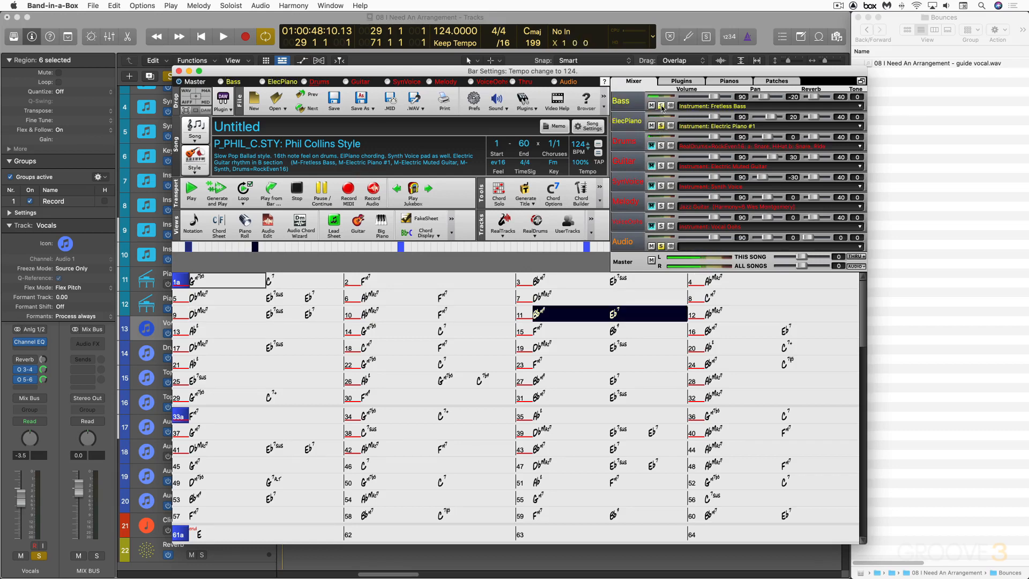
click(662, 166)
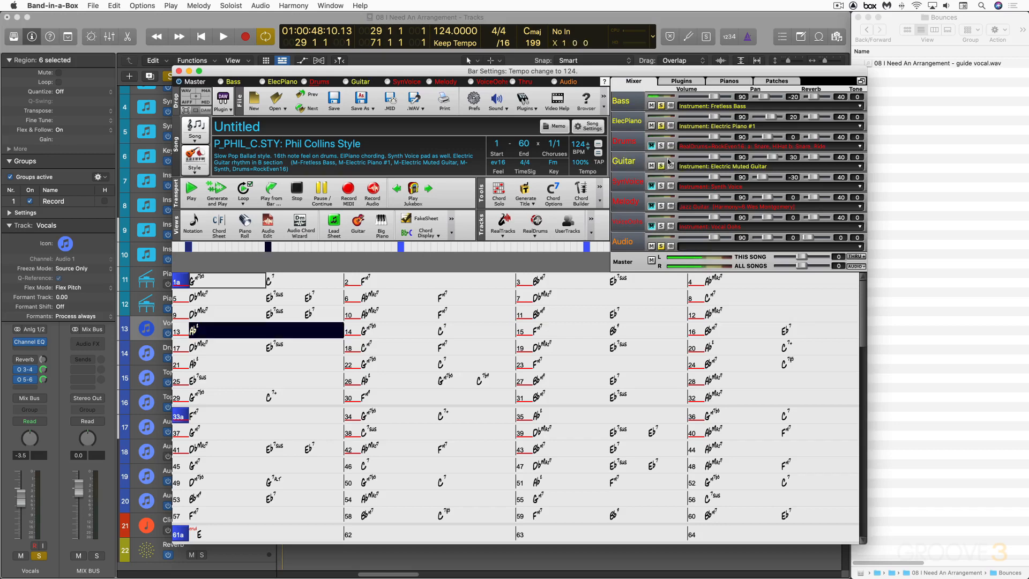
click(661, 126)
click(662, 106)
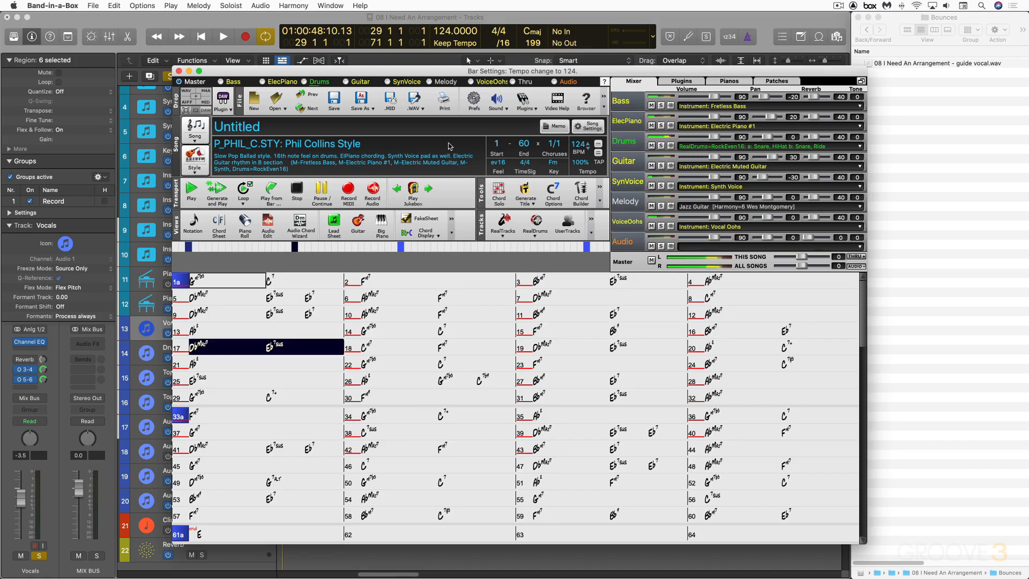
key(space)
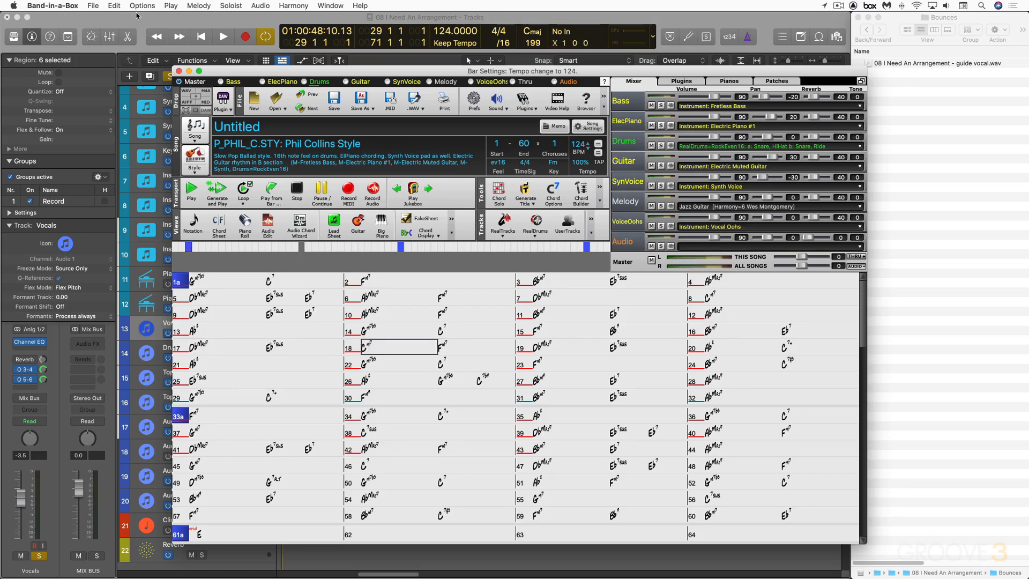
Save the song as 08 I Need An Arrangement.
click(93, 5)
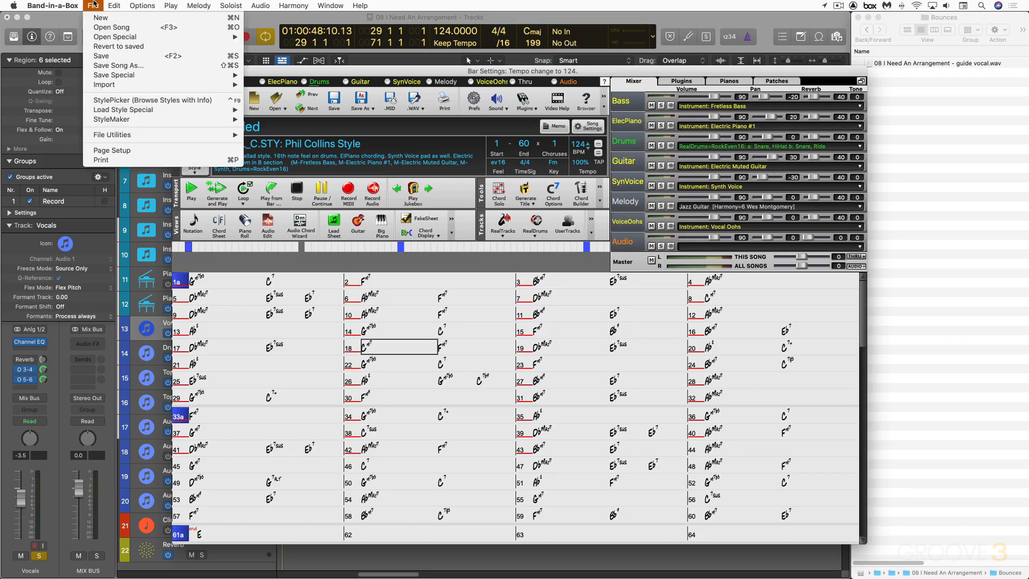
click(105, 56)
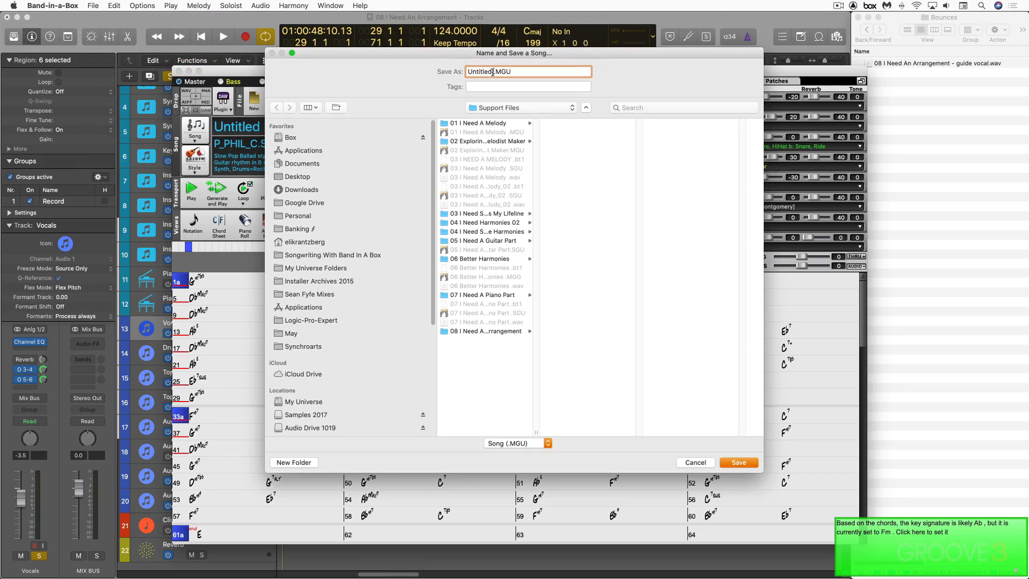
text(08 I Need An Arrang)
text(ement)
key(Return)
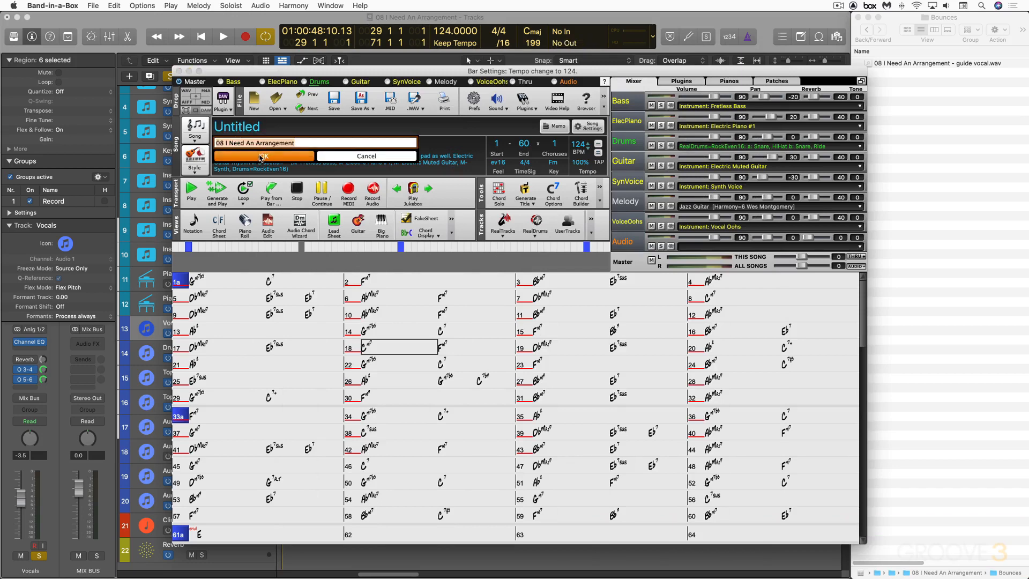
click(259, 158)
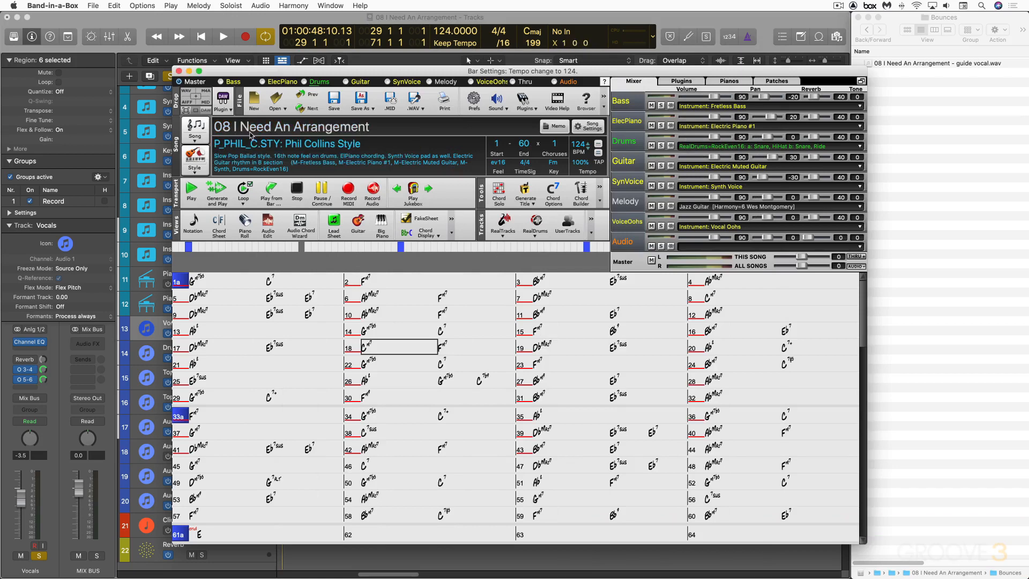
Auto-reharmonize the whole song again using style variation 32 *Rock Eagles GitDist in 3rds.
click(113, 6)
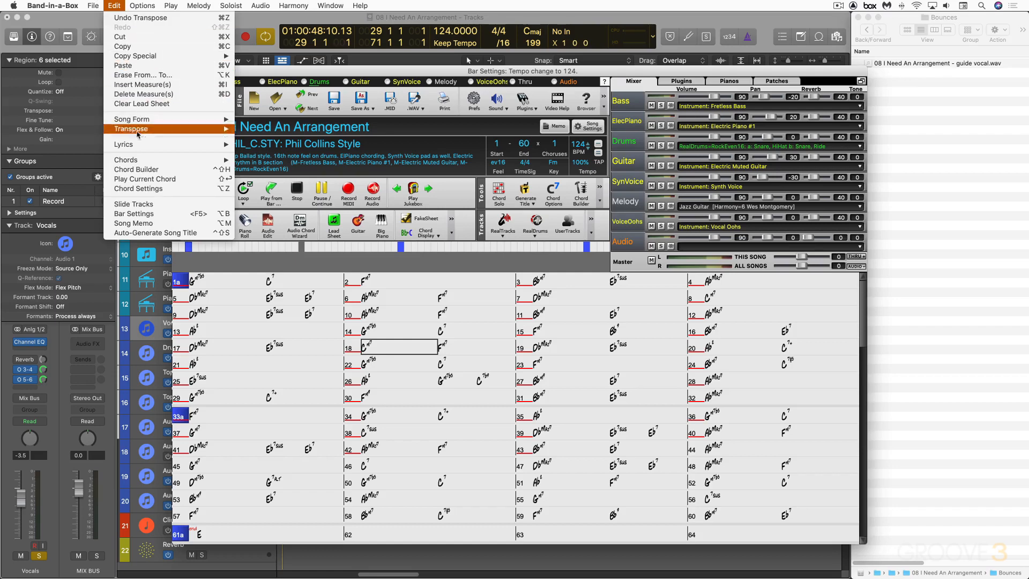
mouse_move(152, 164)
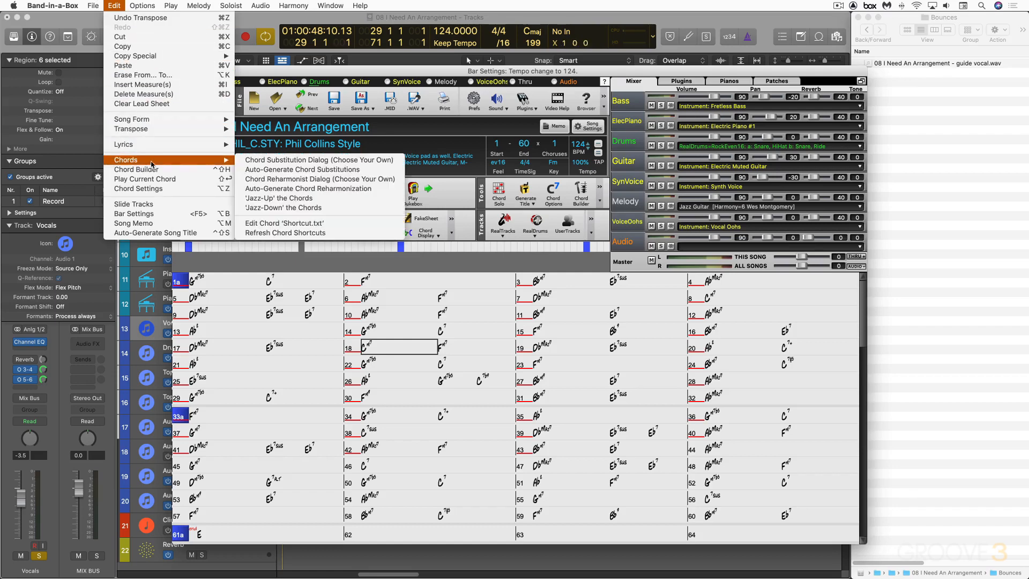
click(275, 190)
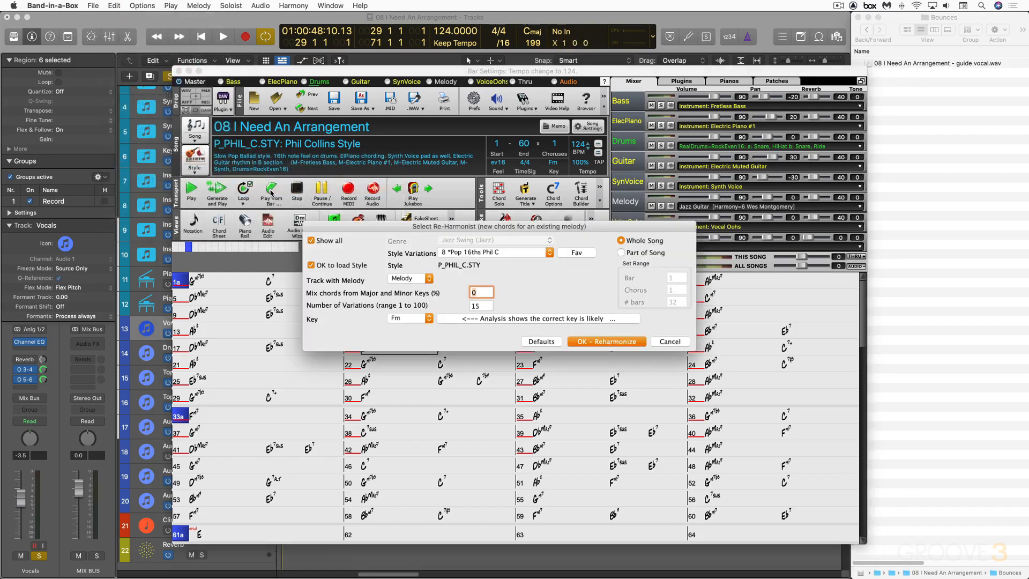
click(525, 253)
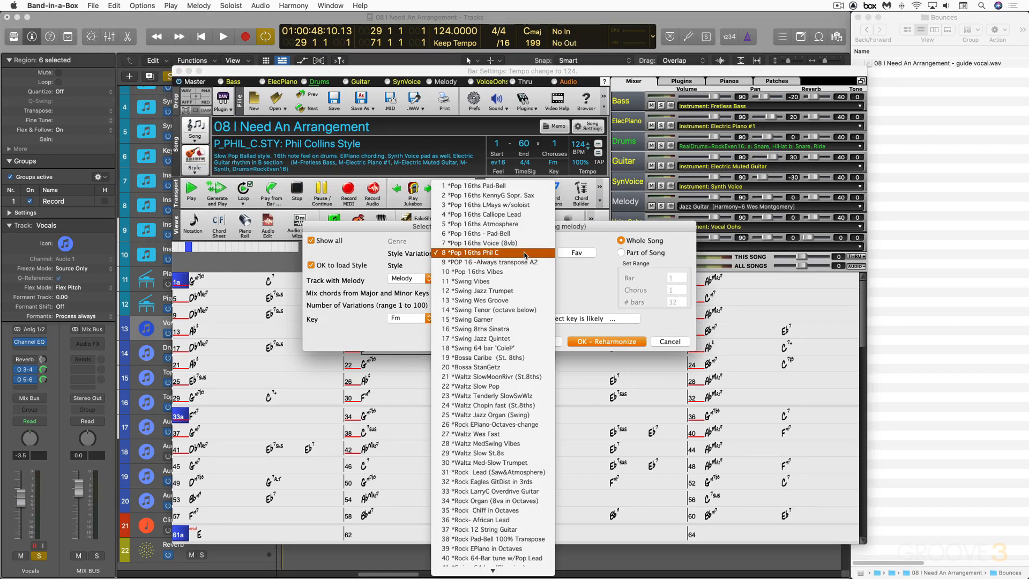
click(500, 482)
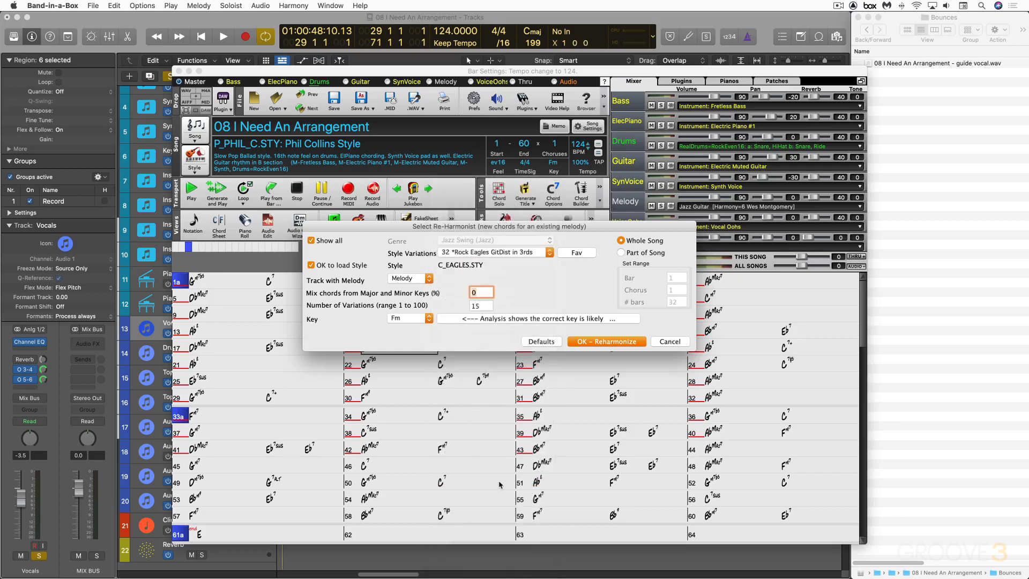
click(611, 342)
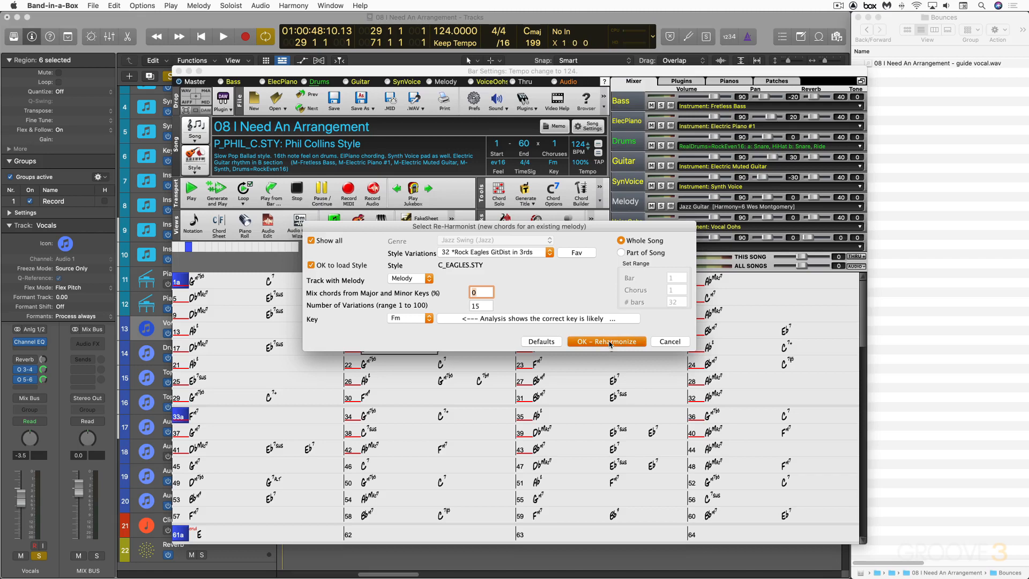
click(524, 323)
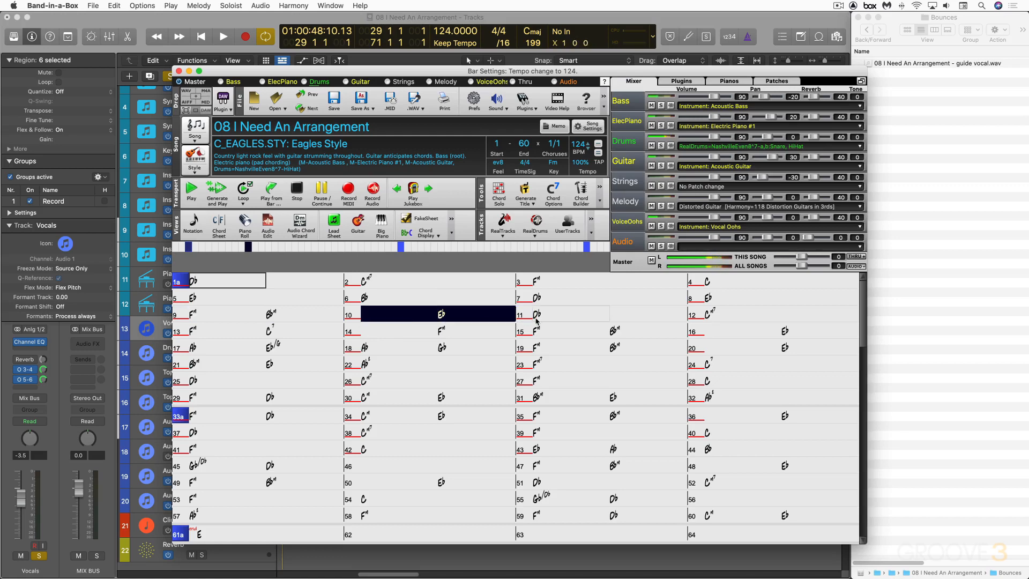
Audition the Eagles-style reharmonization, soloing the Audio and Guitar tracks in turn.
click(662, 246)
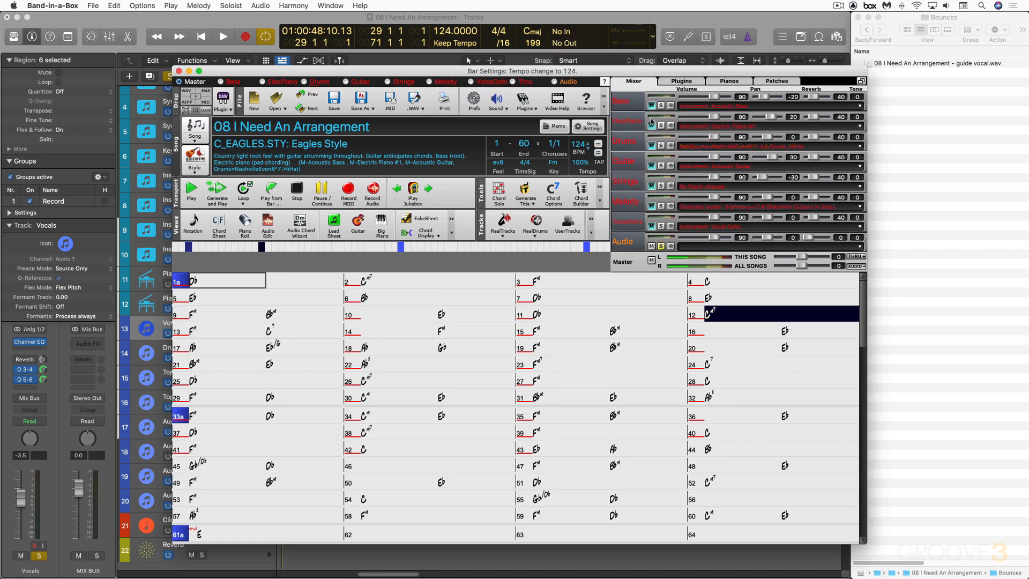
click(661, 166)
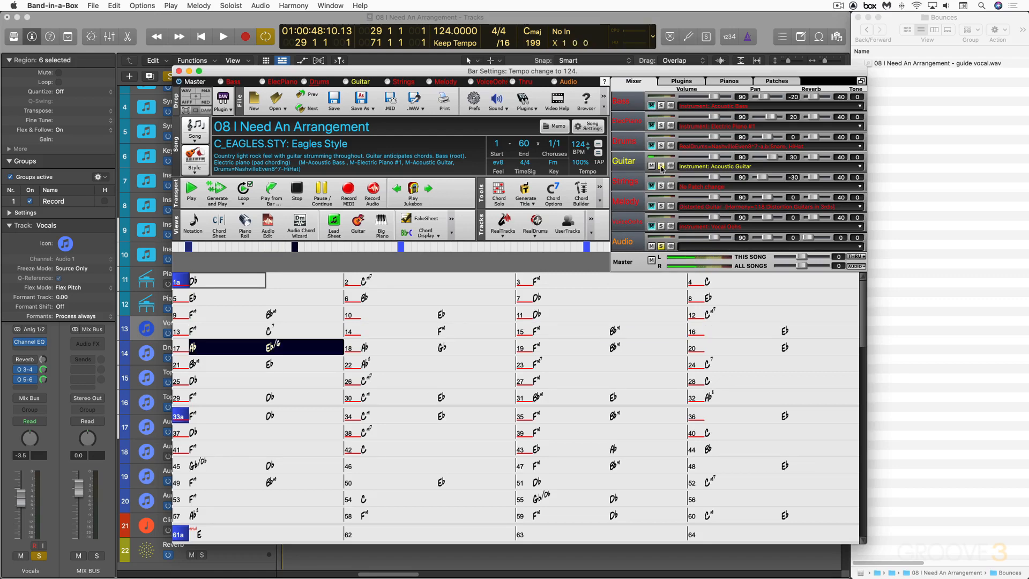
click(662, 167)
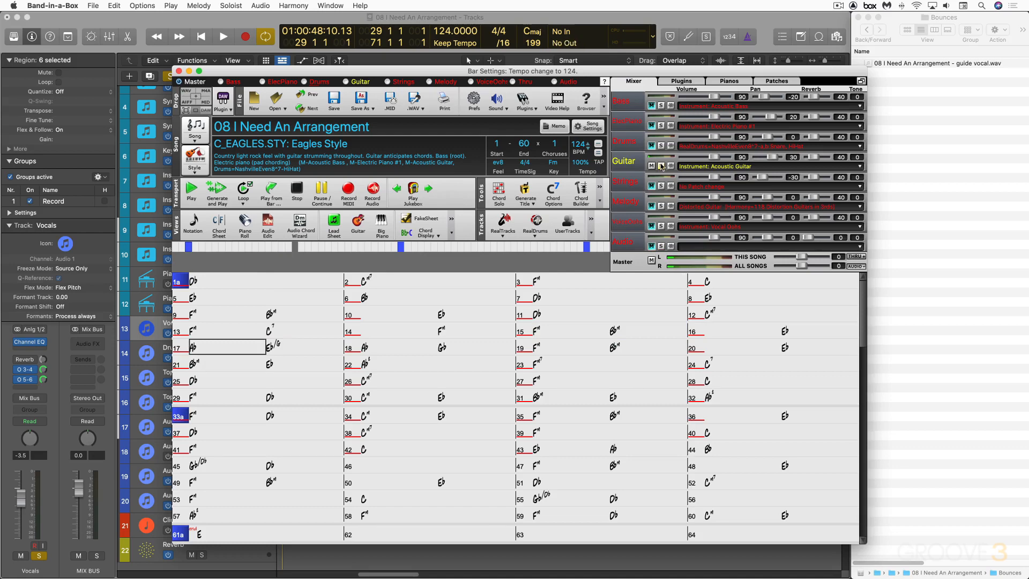
click(662, 167)
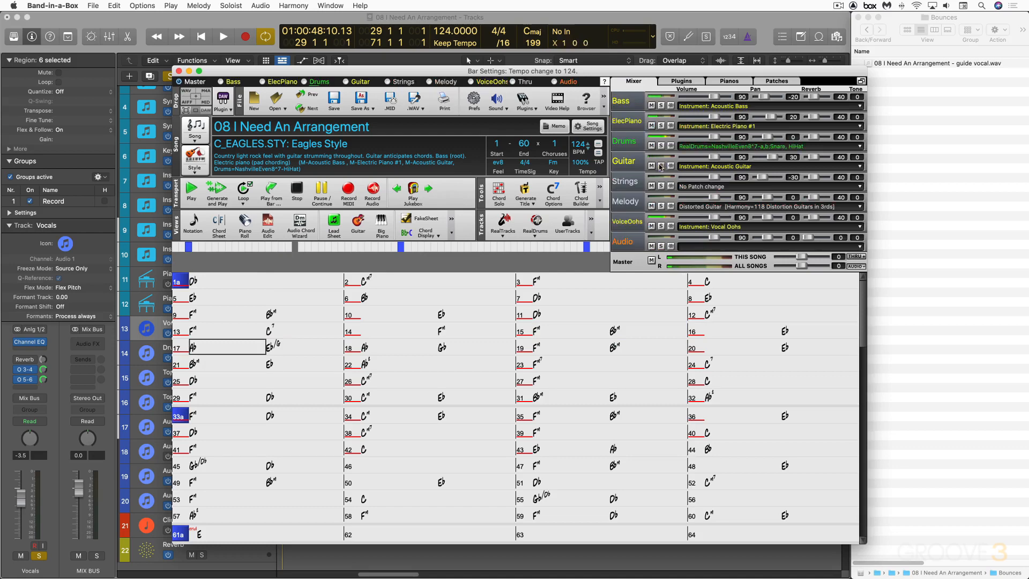
Auto-reharmonize the whole song once more using style variation 55 *EuroTek 16ths.
click(93, 5)
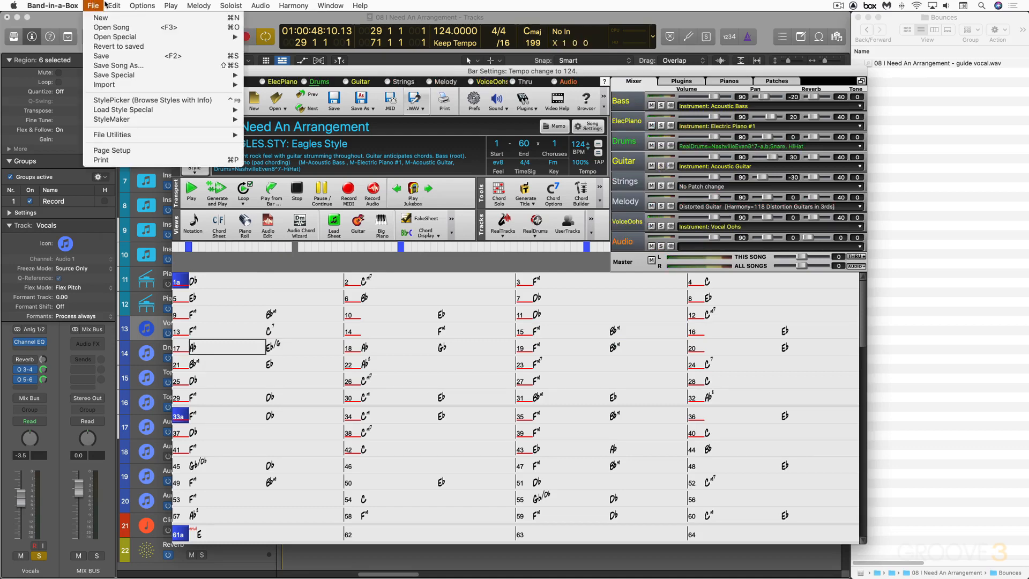
mouse_move(114, 5)
mouse_move(177, 160)
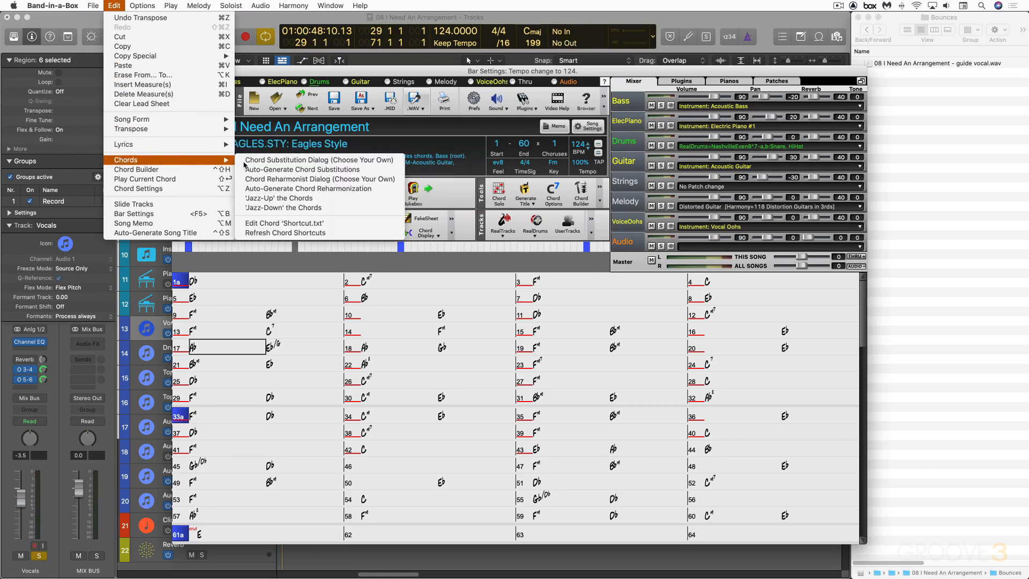
click(296, 190)
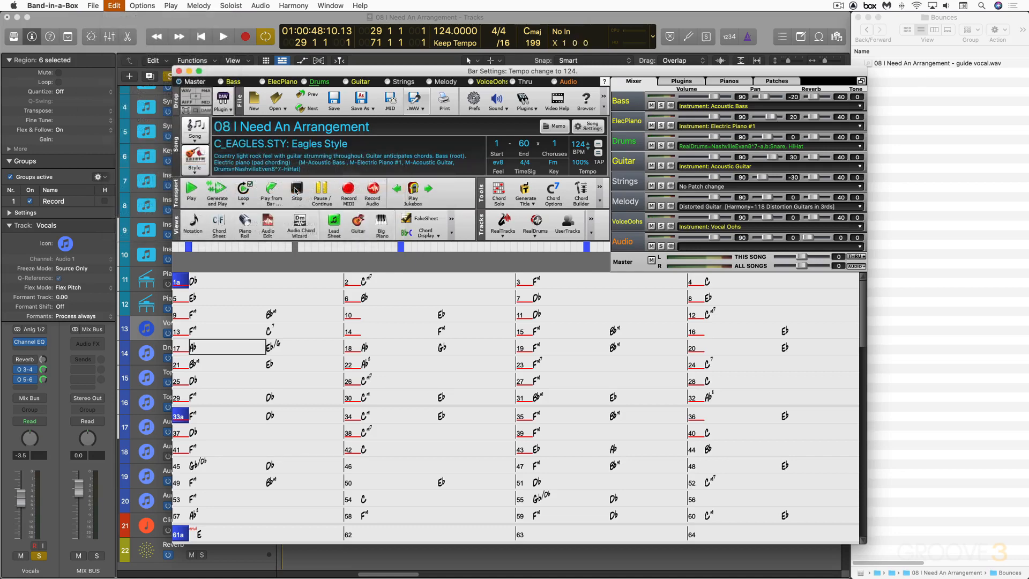
click(513, 253)
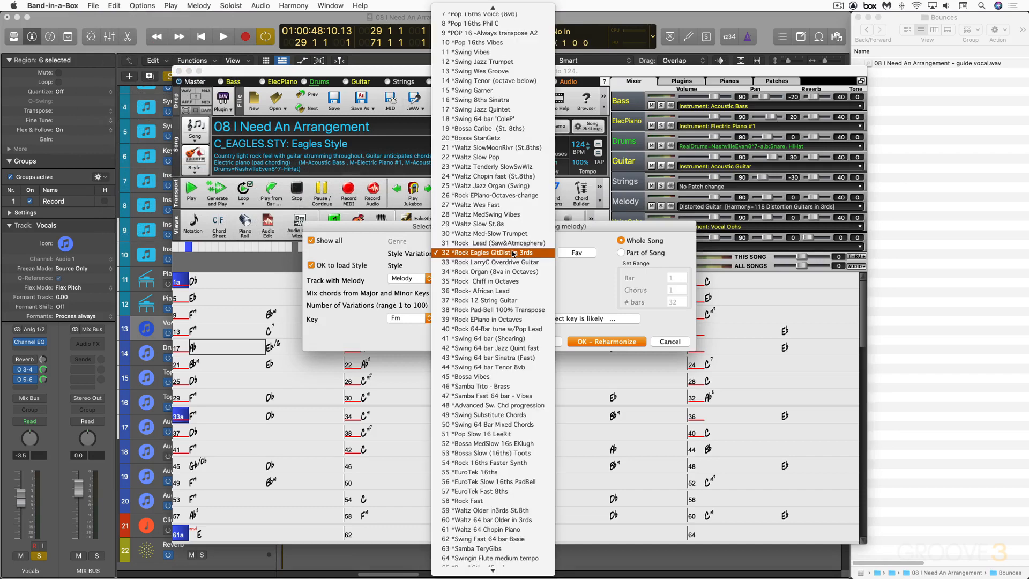
click(495, 473)
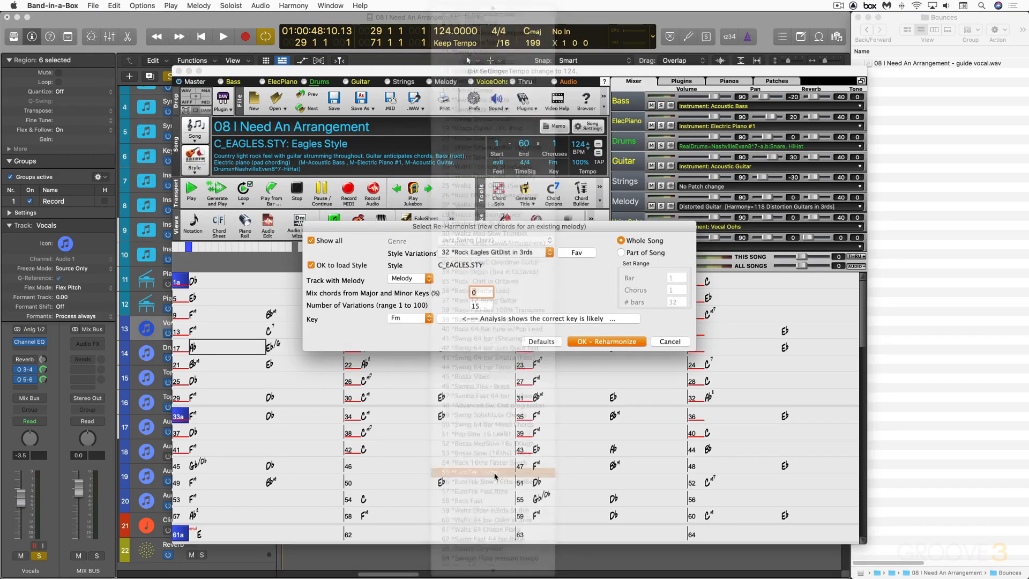
click(608, 342)
click(532, 325)
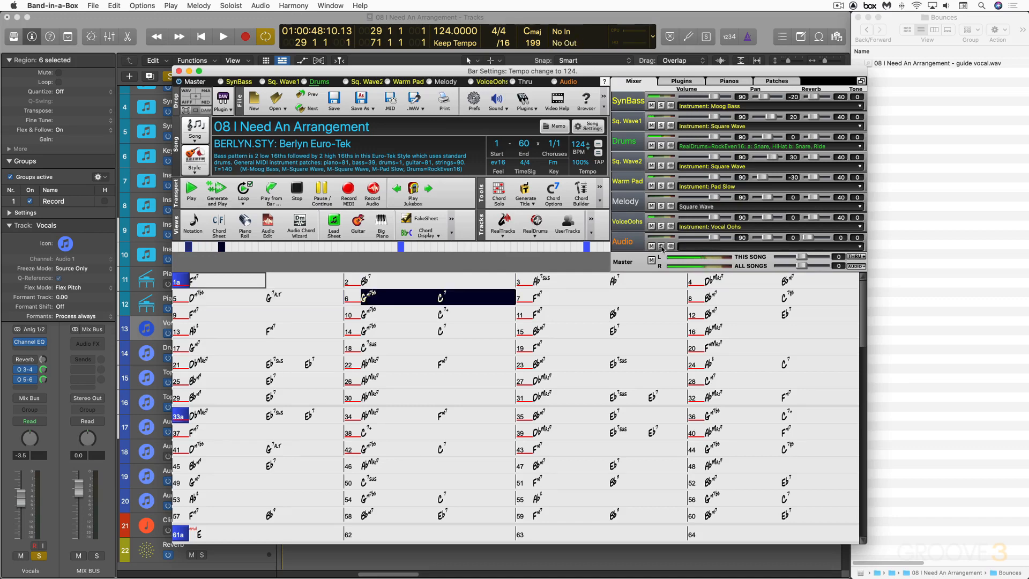
key(space)
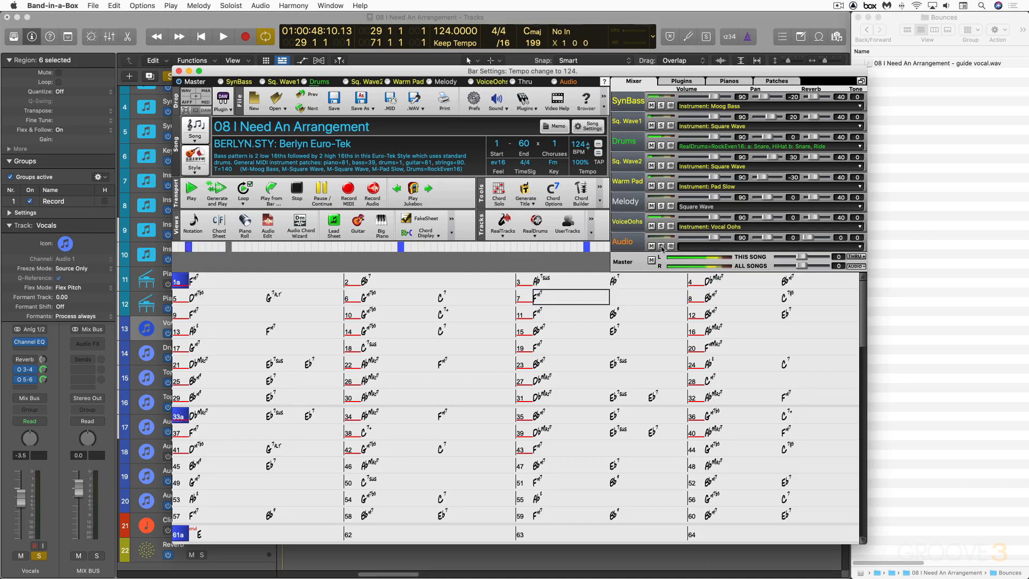
click(114, 6)
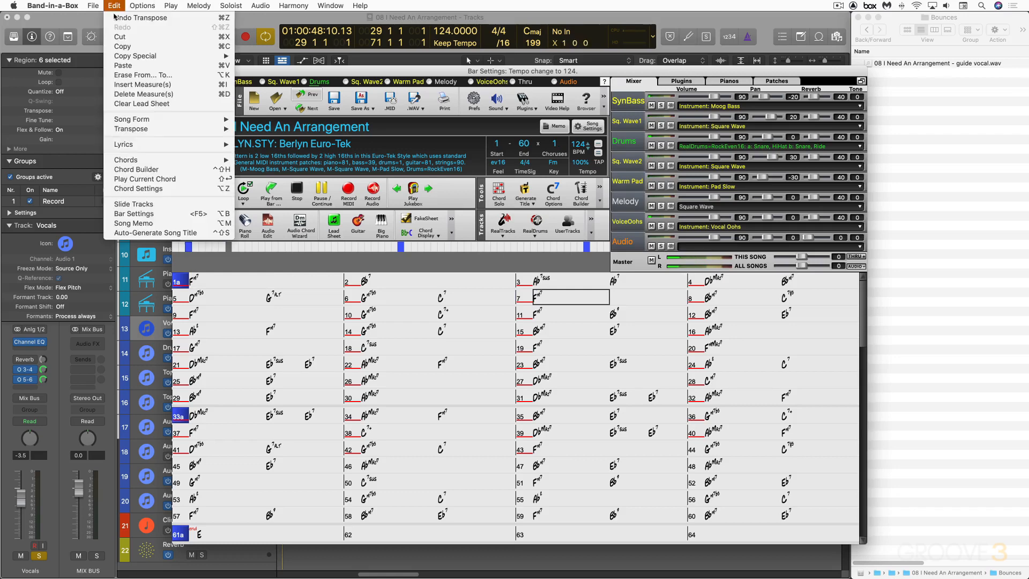
mouse_move(143, 160)
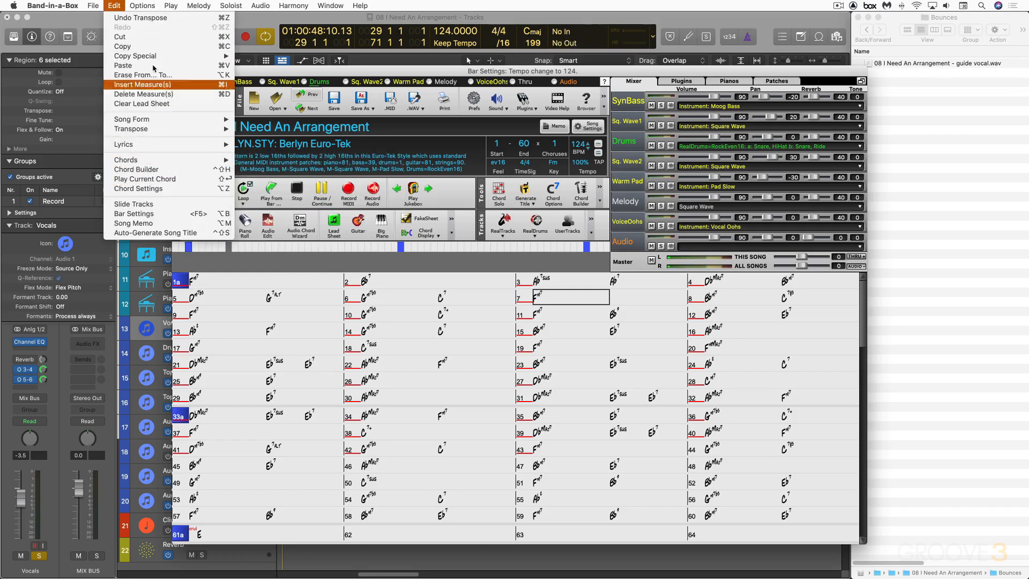
click(114, 5)
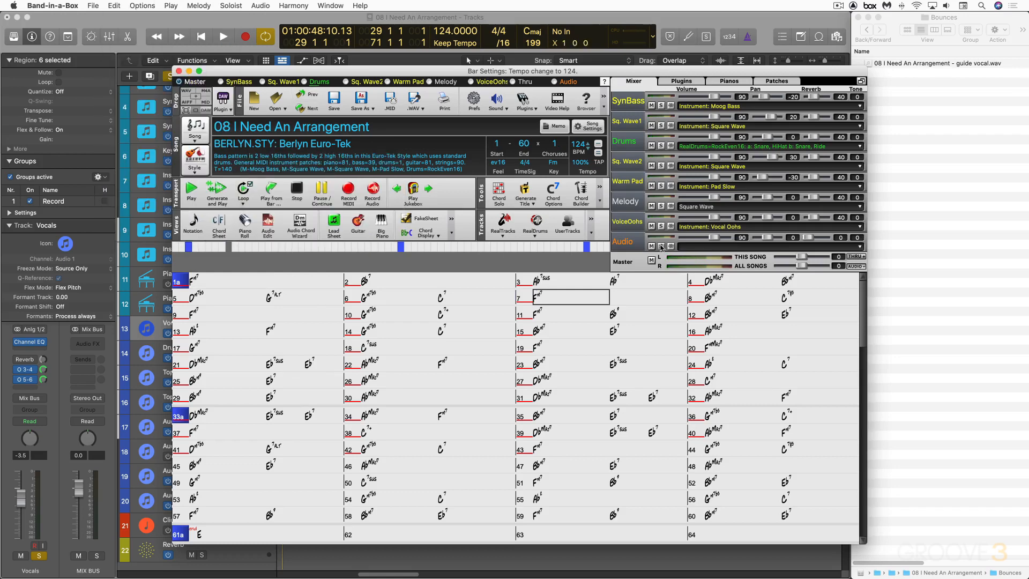
Start a new song, discarding unsaved changes to the current arrangement.
click(94, 6)
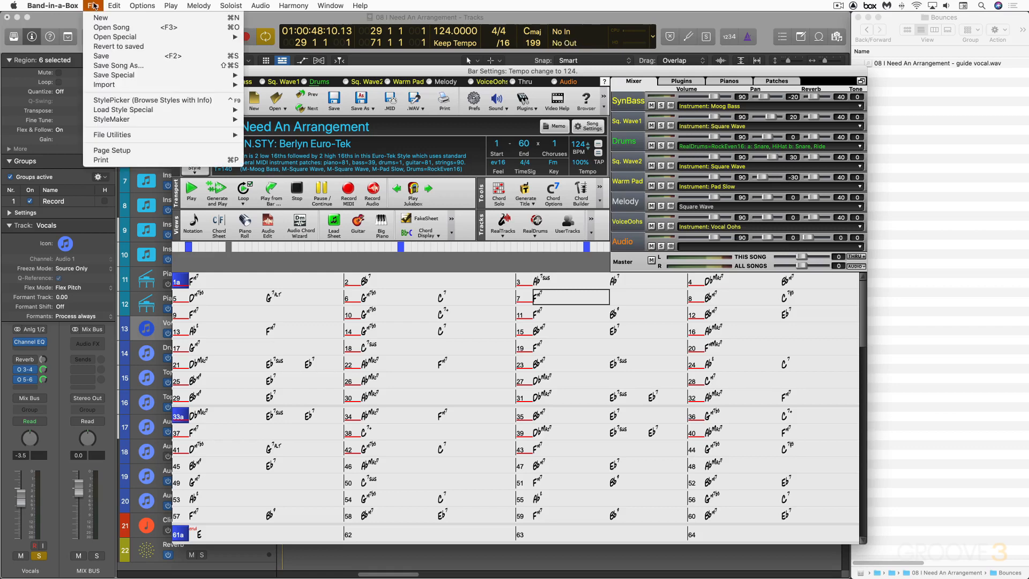
click(113, 48)
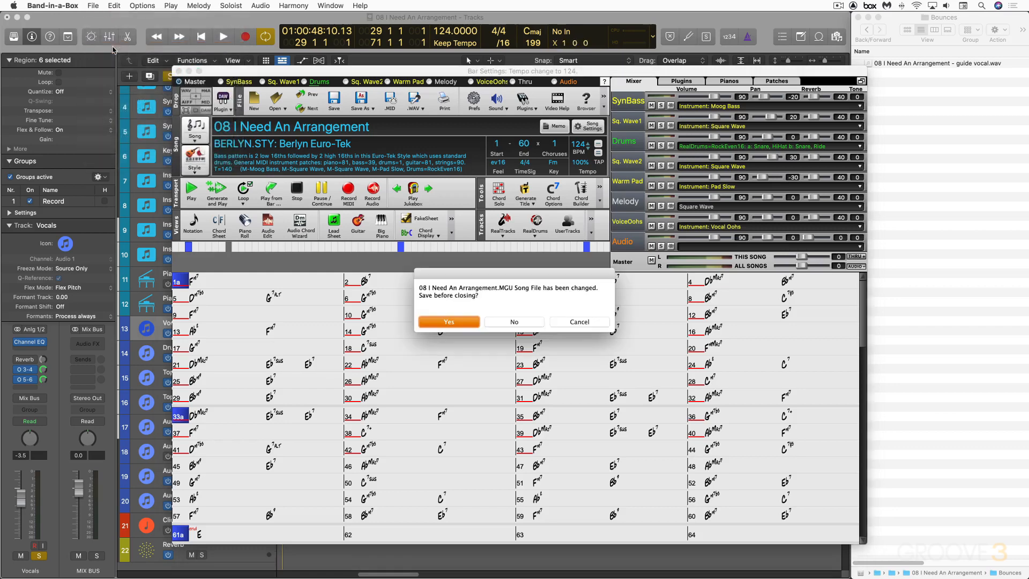
click(515, 323)
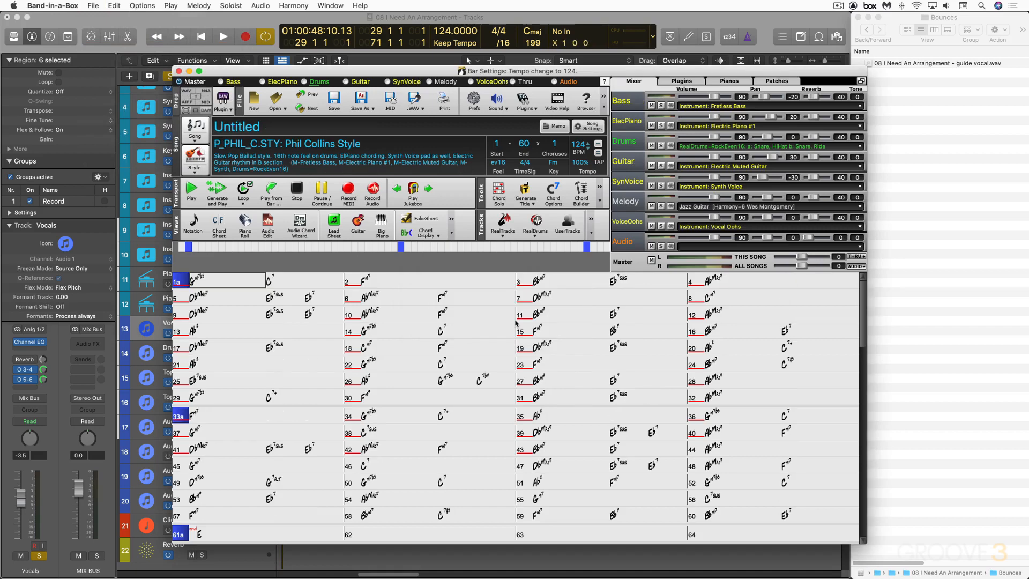